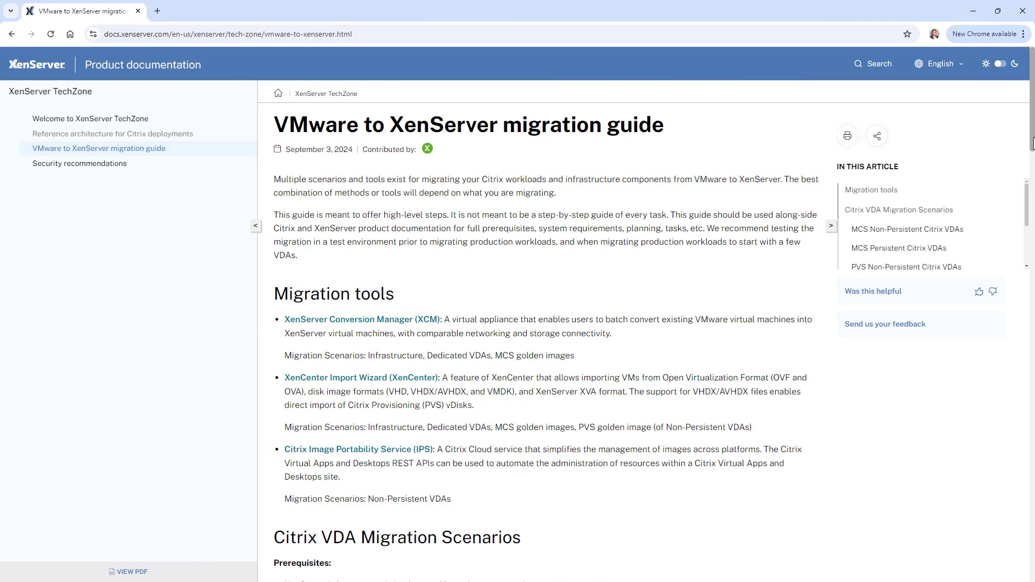
- Scroll the VMware to XenServer migration guide down to the PVS Non-Persistent Citrix VDAs section
{"action": "left_click_drag", "start_coordinate": [1033, 144], "coordinate": [1013, 340]}
{"action": "scroll", "coordinate": [1013, 340], "scroll_direction": "down", "scroll_amount": 1}
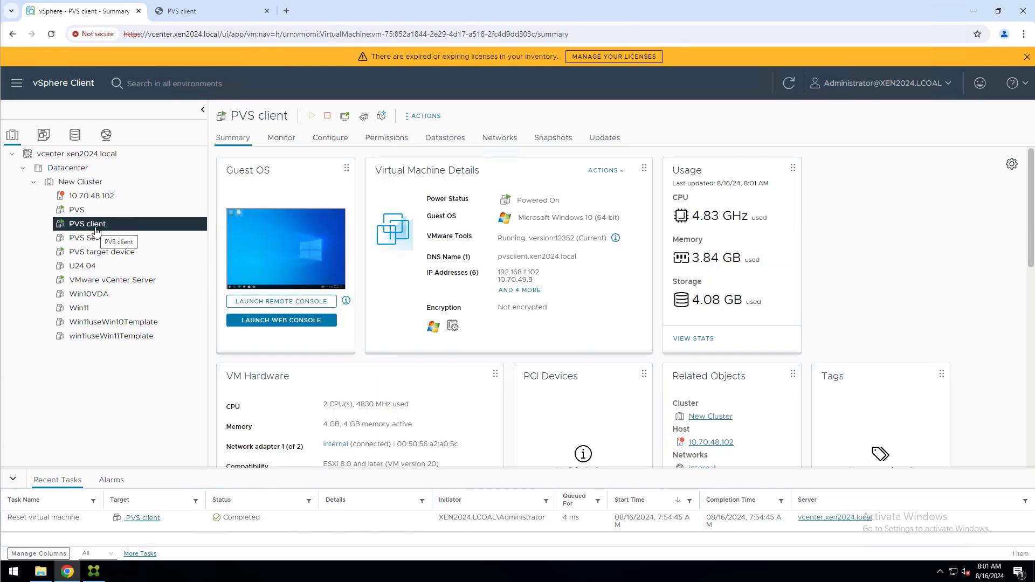
- On the PVS client VM's desktop, show the Virtual Disk status and highlight the vDisk name Win10disk2.vhdx
{"action": "left_click", "coordinate": [204, 12]}
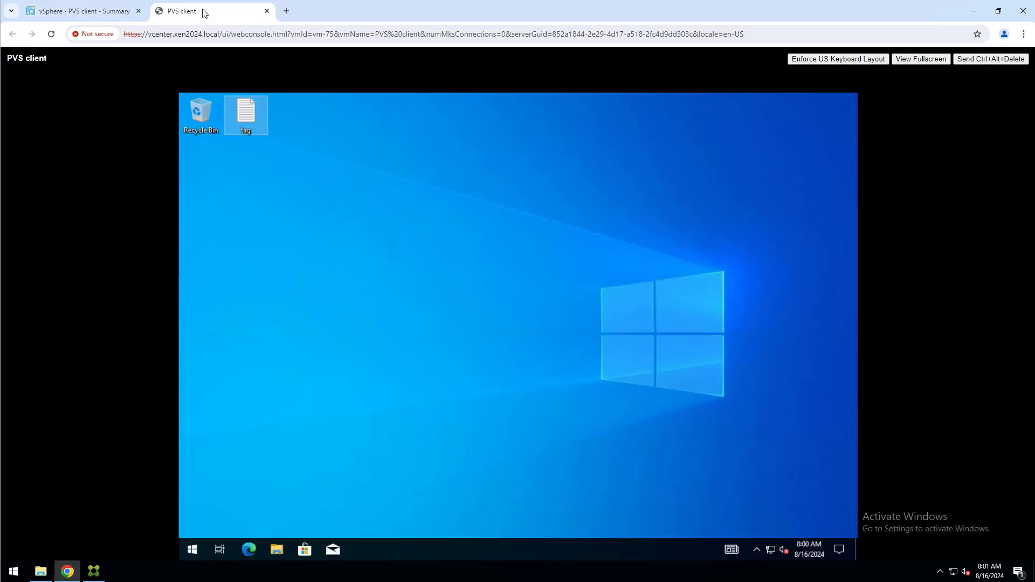
{"action": "left_click", "coordinate": [756, 550]}
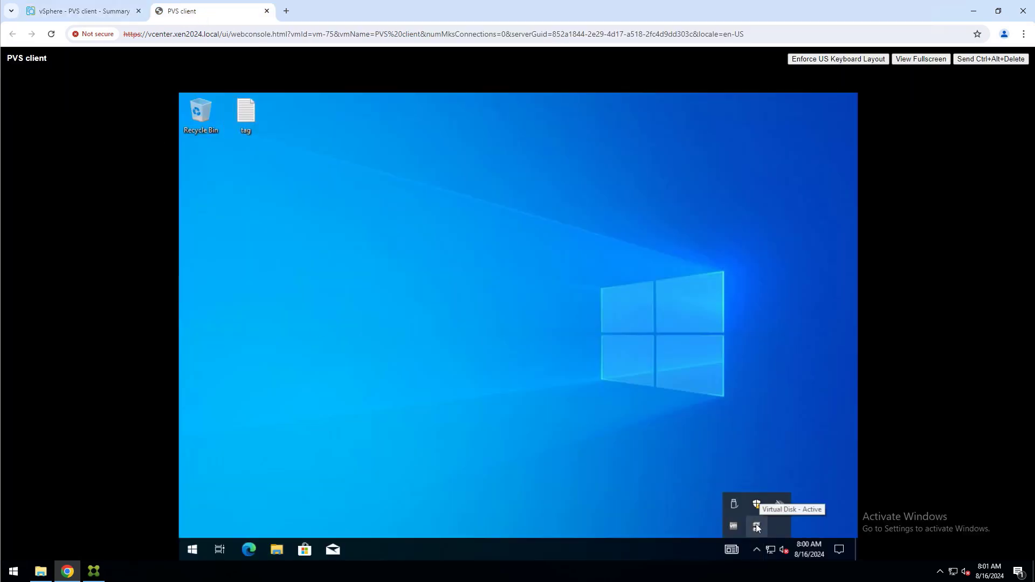
{"action": "double_click", "coordinate": [756, 527]}
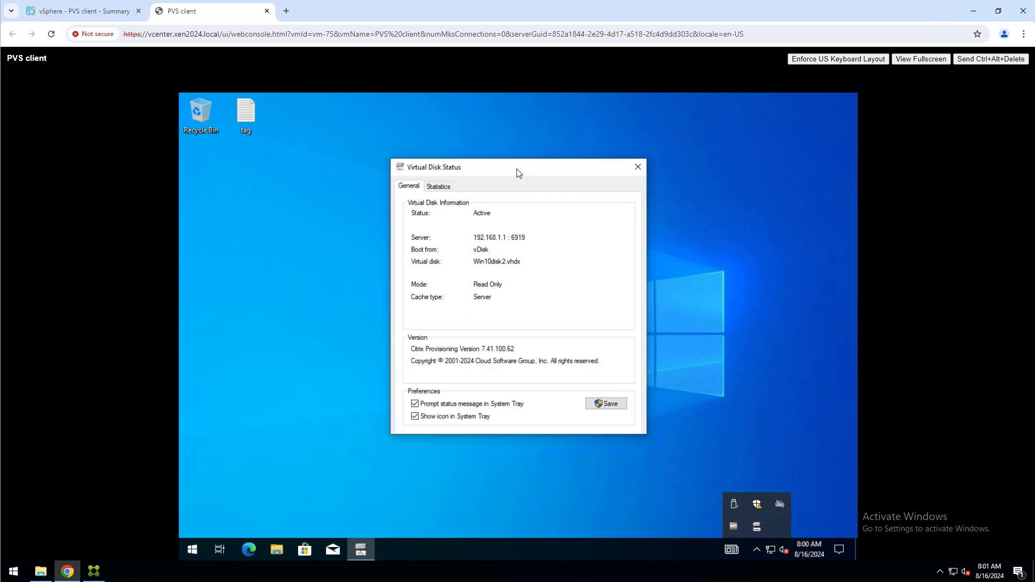
{"action": "left_click_drag", "start_coordinate": [473, 264], "coordinate": [539, 263]}
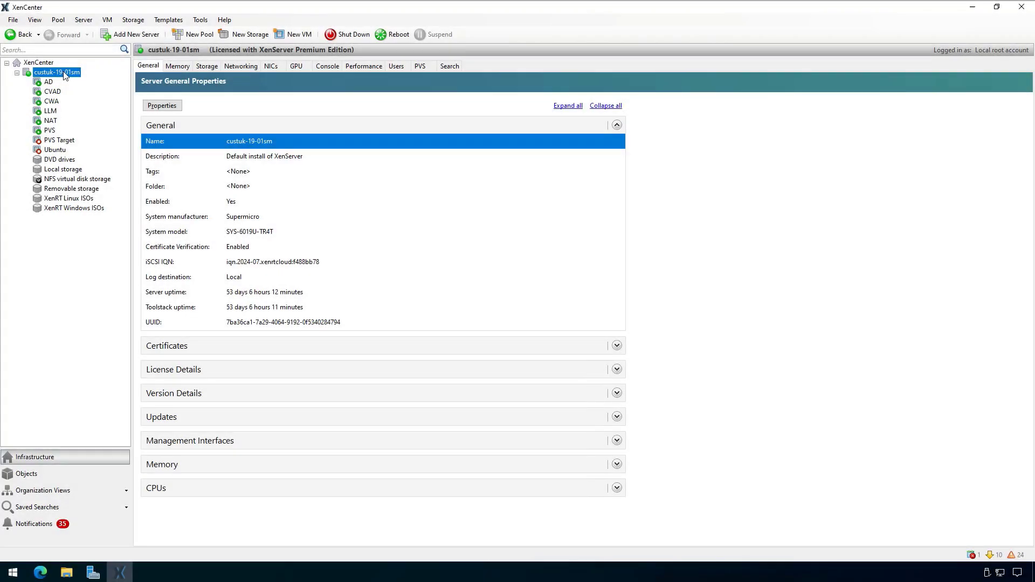
- Start a disk image import on host custuk-19-01sm with \\192.168.0.3\store\Win10disk2.vhdx as the source
{"action": "right_click", "coordinate": [65, 74]}
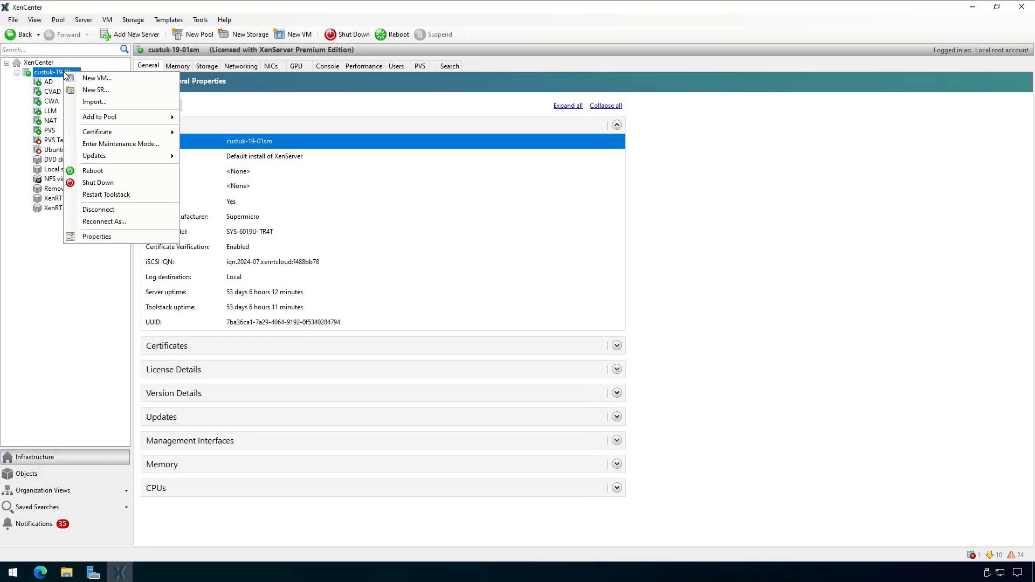
{"action": "left_click", "coordinate": [109, 106]}
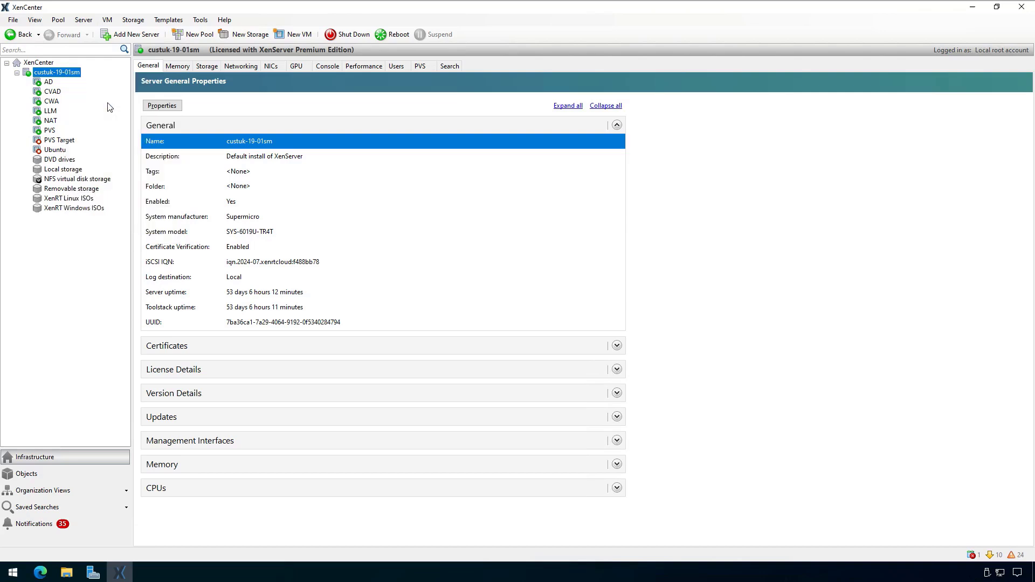
{"action": "left_click", "coordinate": [700, 229]}
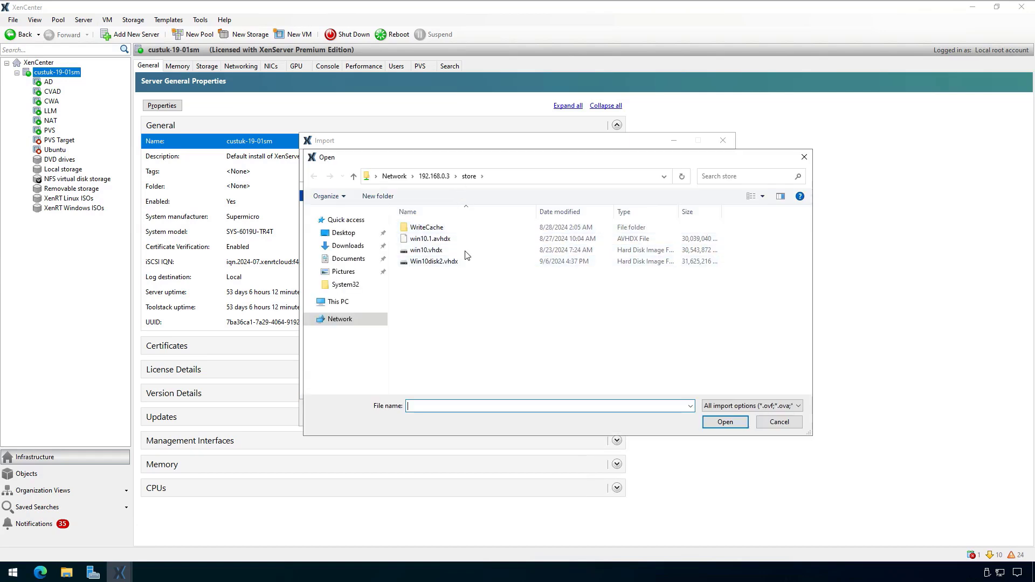
{"action": "left_click", "coordinate": [459, 264]}
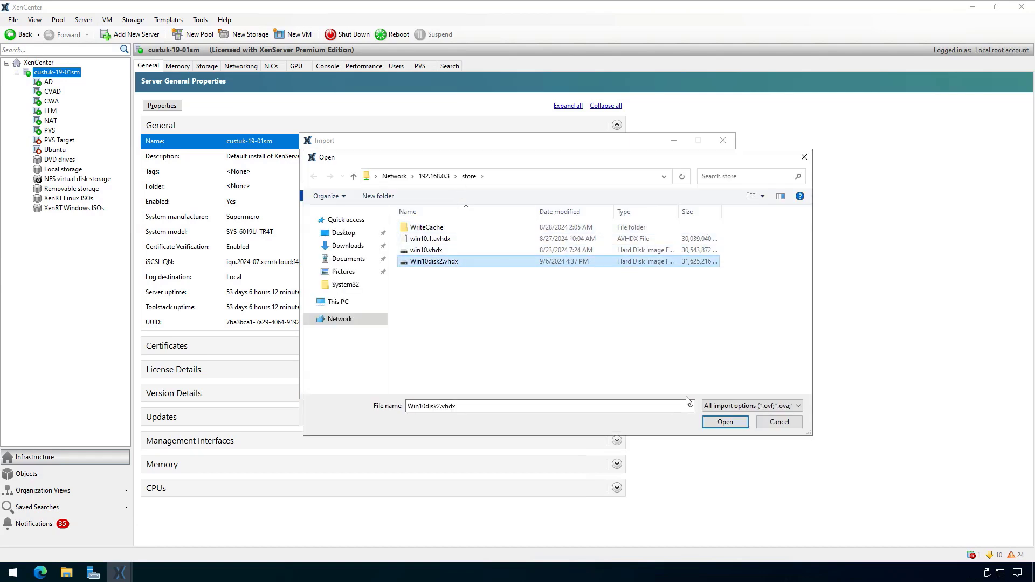
{"action": "left_click", "coordinate": [731, 424]}
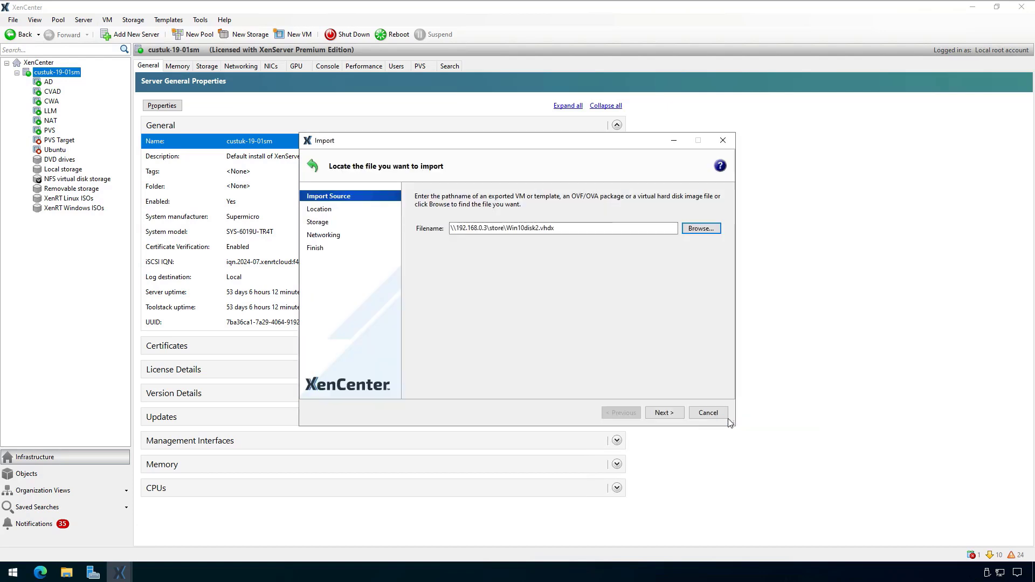
- Name the new VM importfromvmware and give it 8192 MiB of memory
{"action": "left_click", "coordinate": [664, 413]}
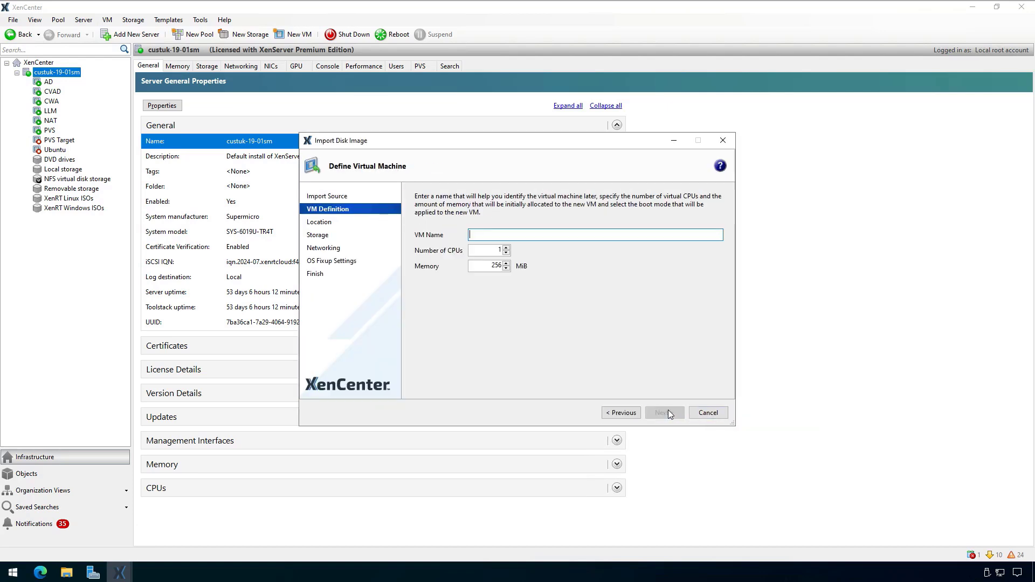
{"action": "type", "text": "importfromvmware"}
{"action": "double_click", "coordinate": [488, 265]}
{"action": "type", "text": "8192"}
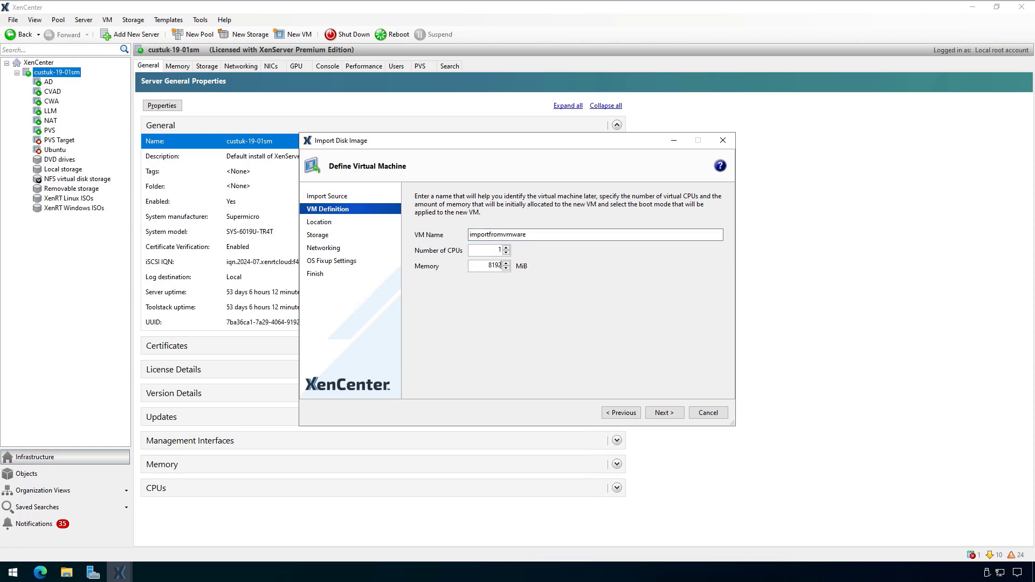
- Import onto custuk-19-01sm with NFS storage, Network 0, UEFI boot, no OS fixup and auto-start disabled
{"action": "left_click", "coordinate": [668, 413]}
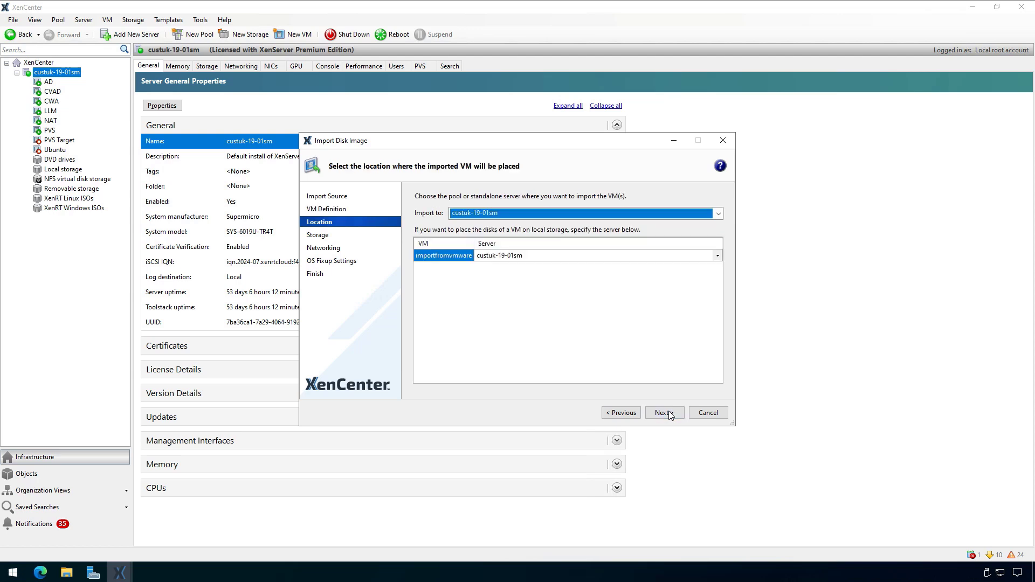
{"action": "left_click", "coordinate": [668, 413]}
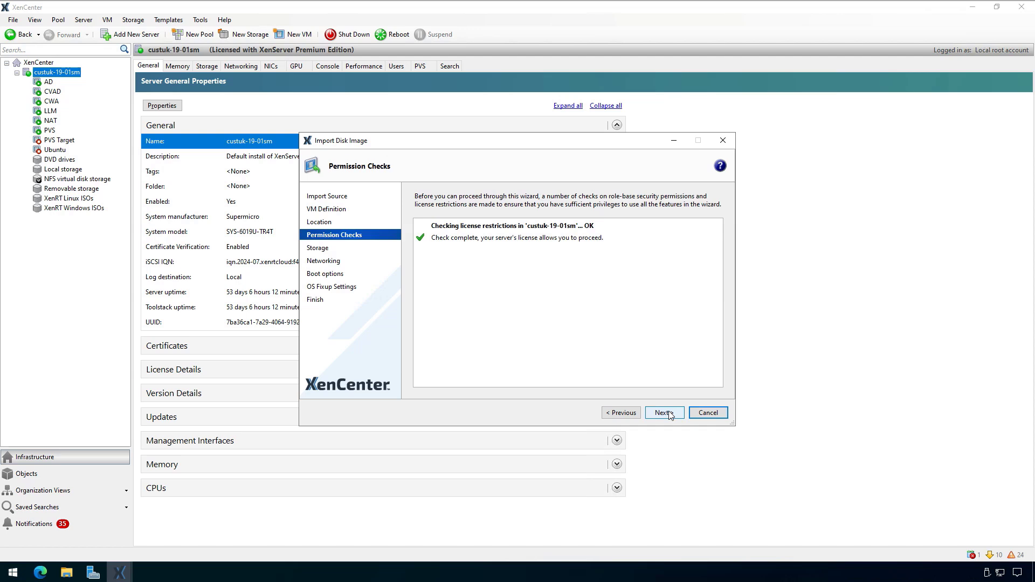
{"action": "left_click", "coordinate": [668, 413]}
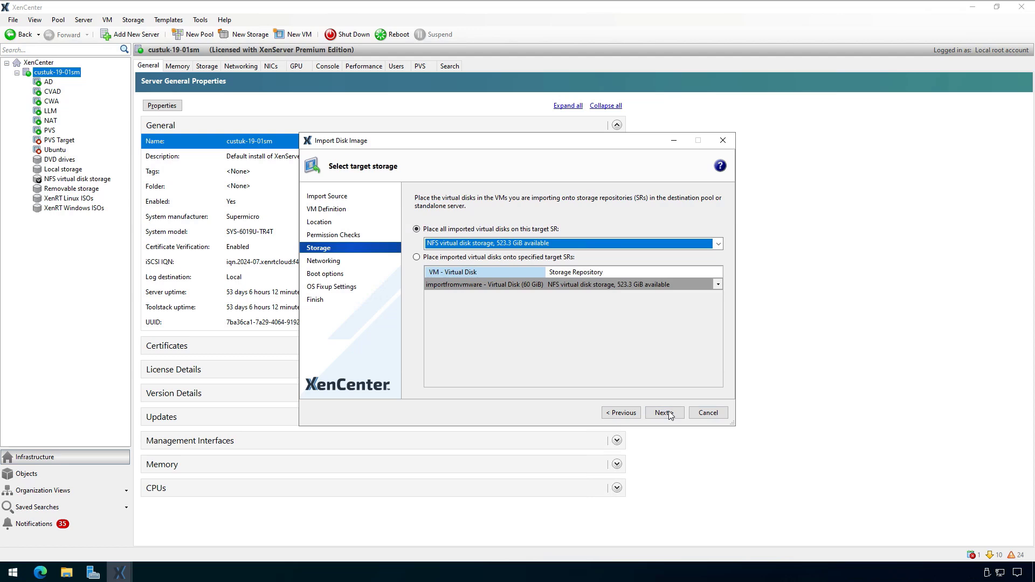
{"action": "left_click", "coordinate": [668, 412]}
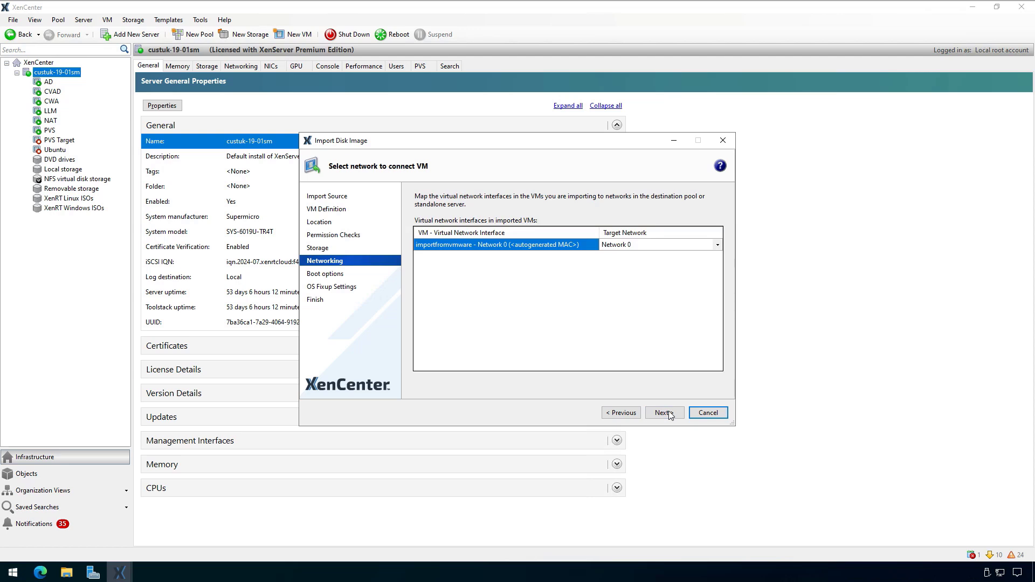
{"action": "left_click", "coordinate": [668, 412]}
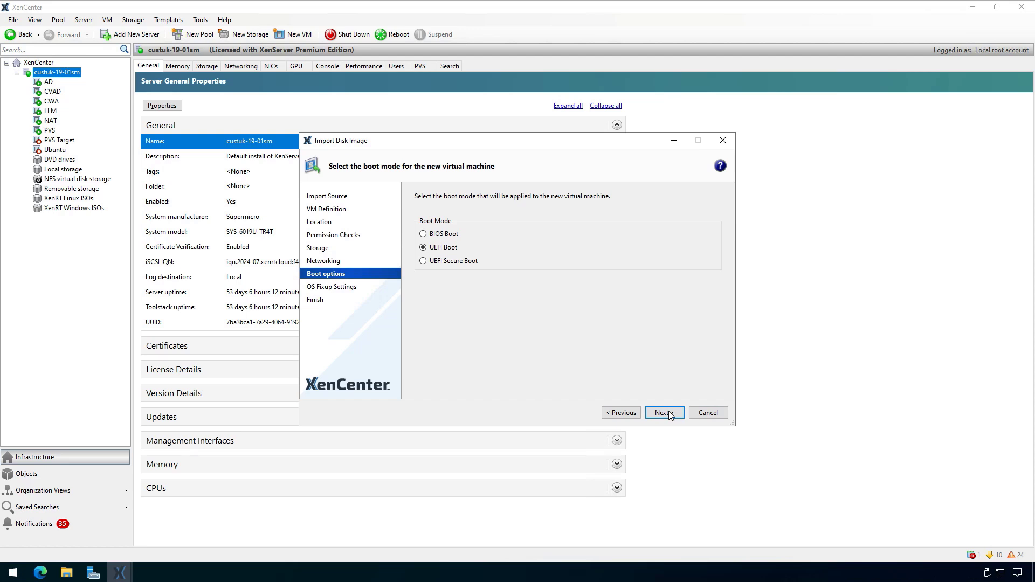
{"action": "left_click", "coordinate": [668, 412]}
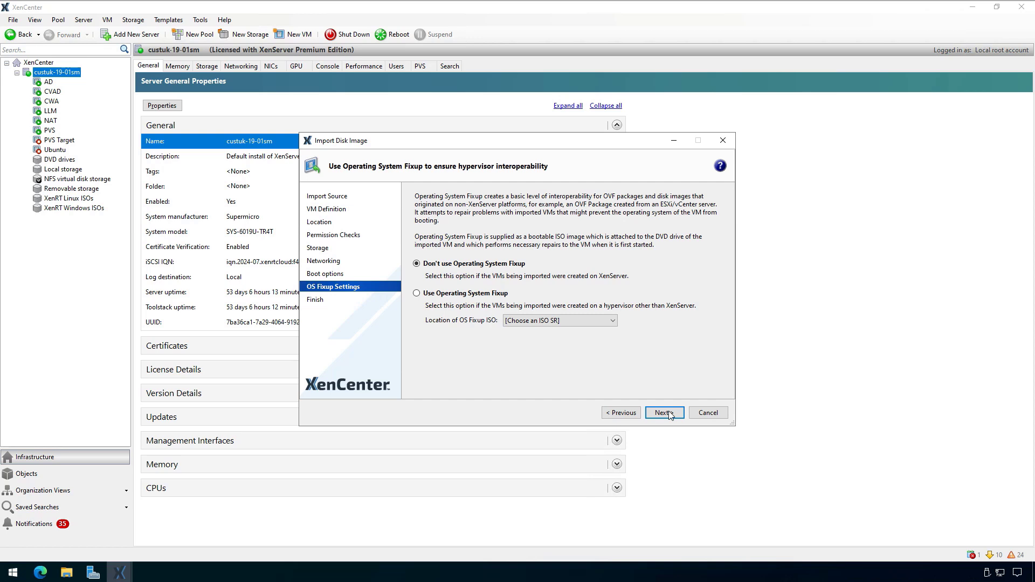
{"action": "left_click", "coordinate": [669, 412]}
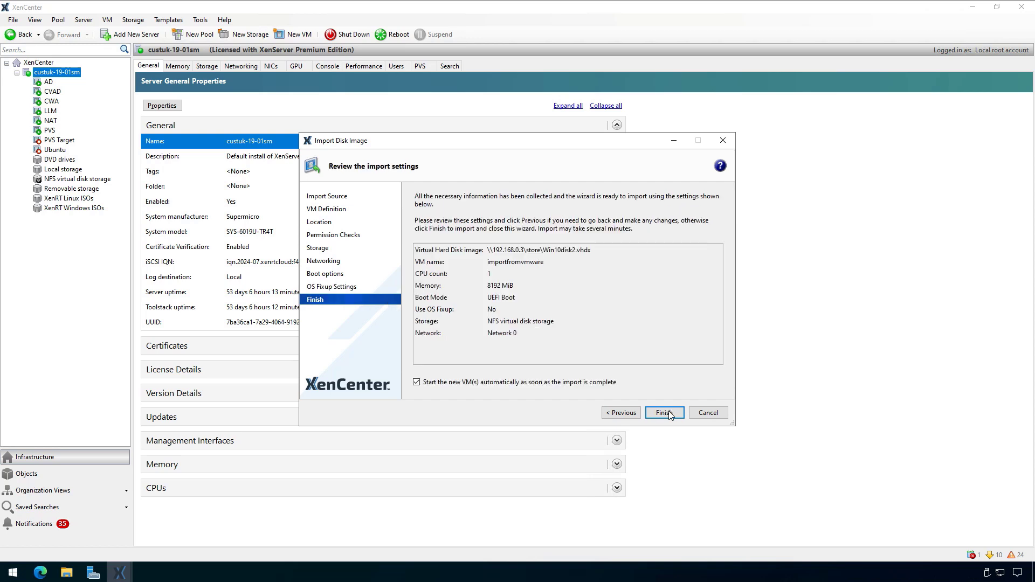
{"action": "left_click", "coordinate": [461, 383]}
{"action": "left_click", "coordinate": [664, 413]}
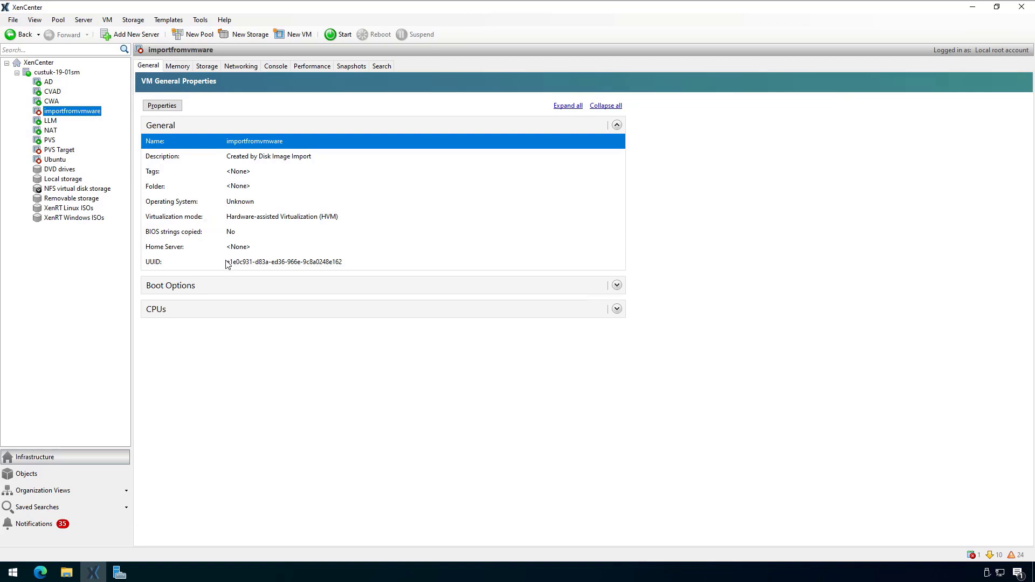
- Select the importfromvmware VM's UUID on its General tab
{"action": "left_click", "coordinate": [259, 264]}
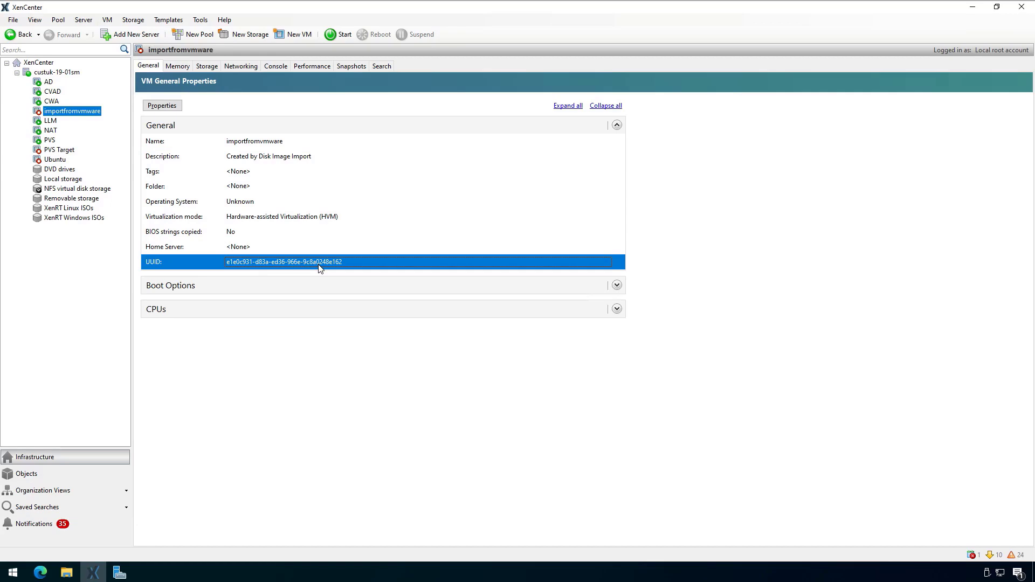
- In the host console, run xe vm-param-set for platform:device_id=0002 and has-vendor-device=false
{"action": "left_click", "coordinate": [57, 72]}
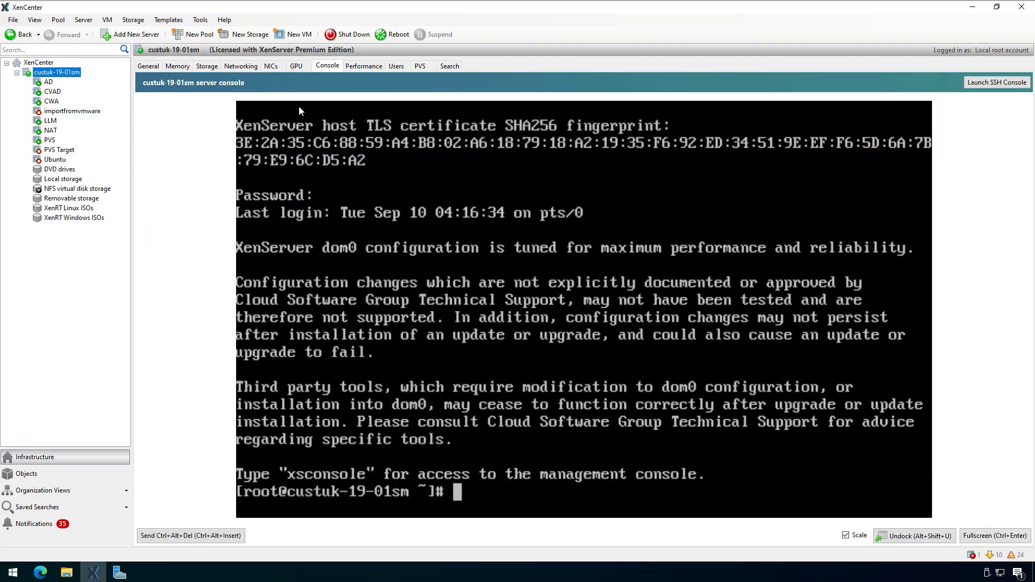
{"action": "left_click", "coordinate": [575, 355]}
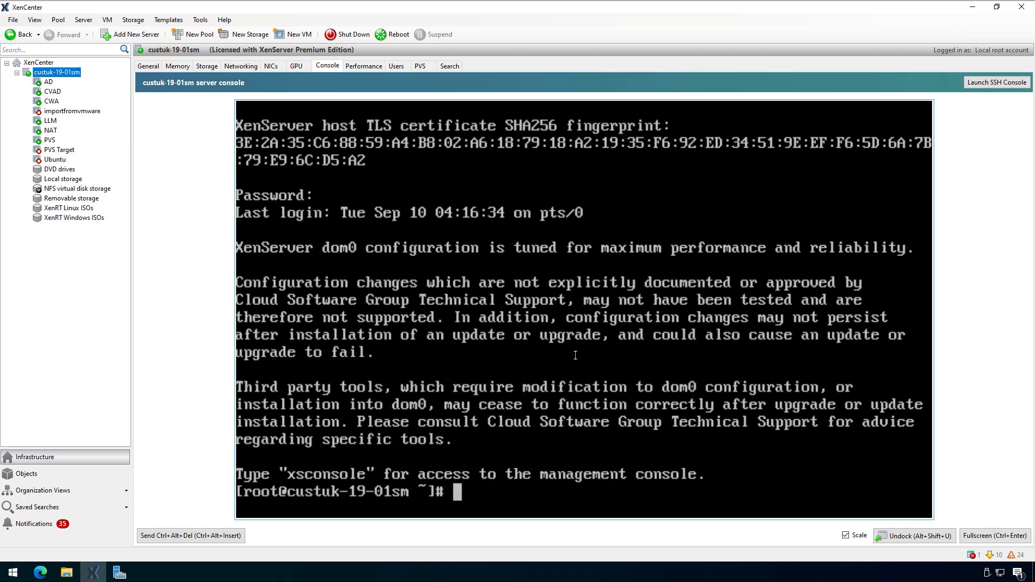
{"action": "type", "text": "xe vm-param-set uuid=e1e0c931-d83a-ed36-966e-9c8a0248e162 platform:device_id=0002"}
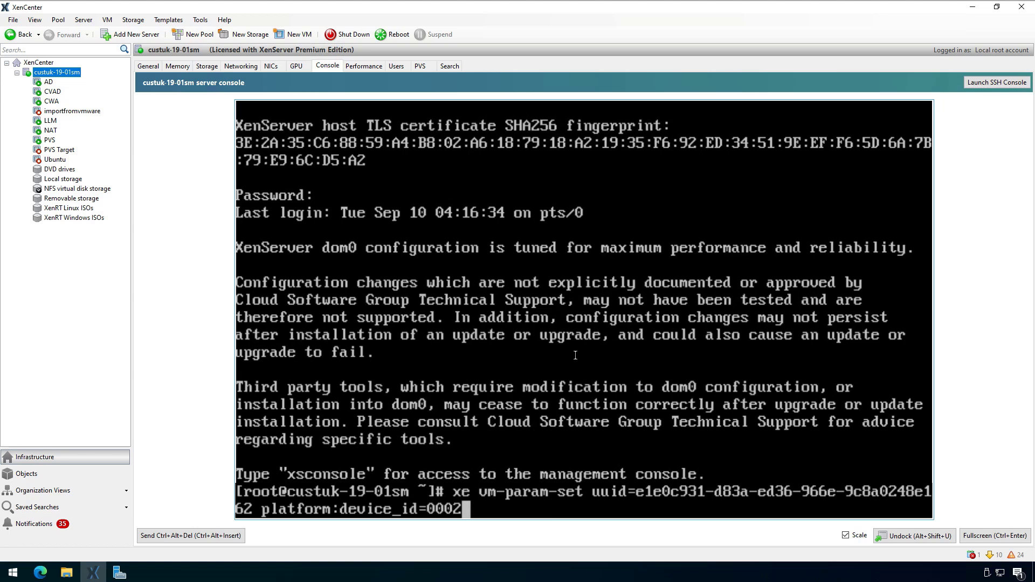
{"action": "key", "text": "Return"}
{"action": "type", "text": "xe vm-param-set uuid=e1e0c931-d83a-ed36-966e-9c8a0248e162 has-vendor-device=false"}
{"action": "key", "text": "Return"}
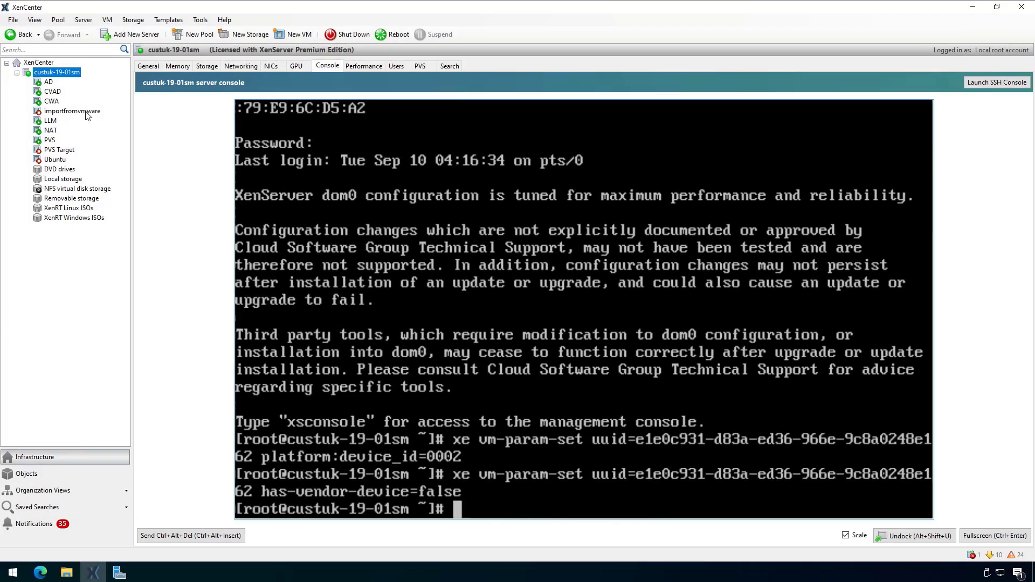
- Start the importfromvmware VM and download the XenServer VM Tools for Windows installer
{"action": "right_click", "coordinate": [86, 111]}
{"action": "left_click", "coordinate": [112, 118]}
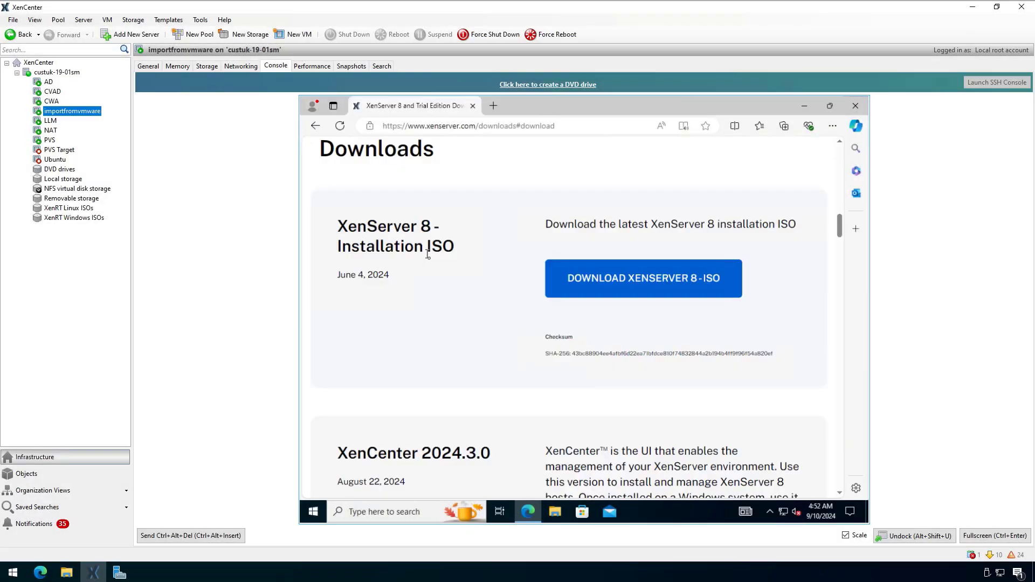
{"action": "scroll", "coordinate": [429, 257], "scroll_direction": "down", "scroll_amount": 5}
{"action": "scroll", "coordinate": [430, 261], "scroll_direction": "down", "scroll_amount": 3}
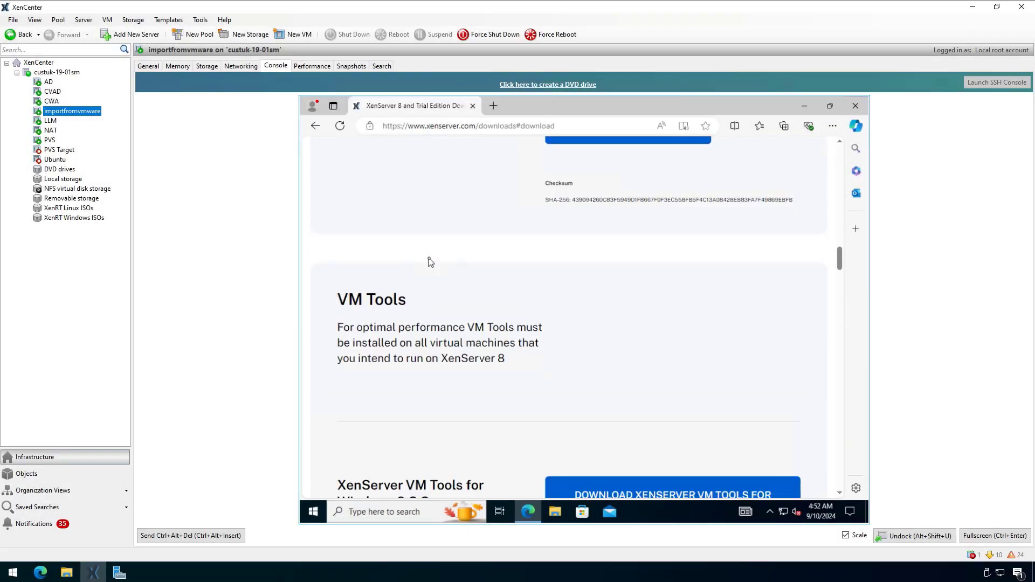
{"action": "scroll", "coordinate": [430, 262], "scroll_direction": "down", "scroll_amount": 3}
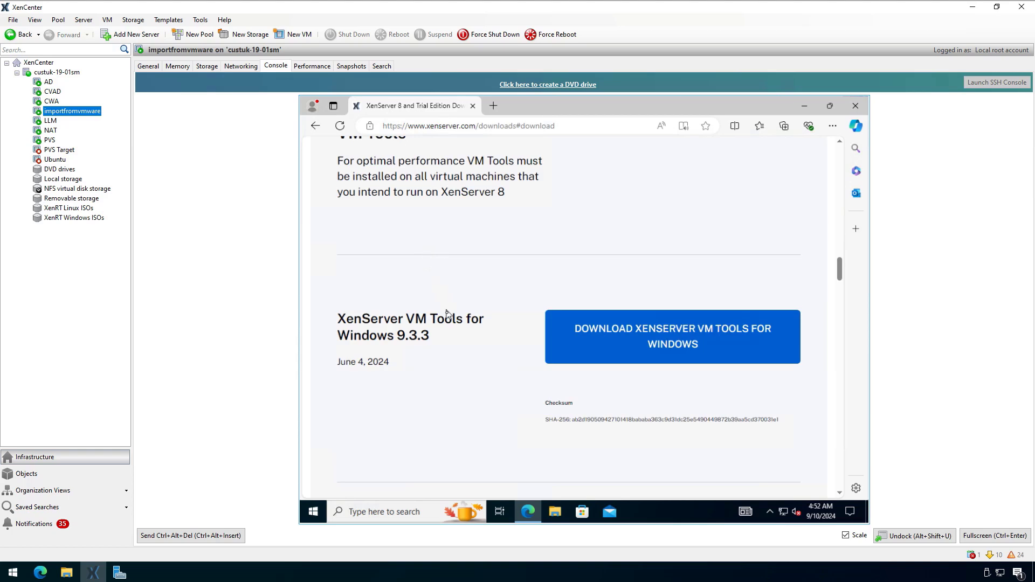
{"action": "left_click", "coordinate": [630, 336]}
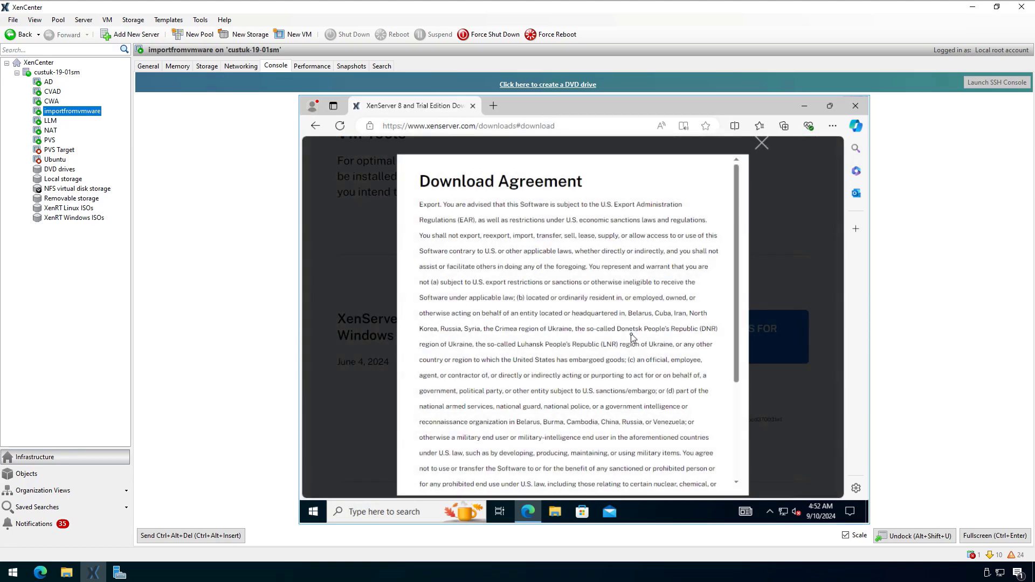
- Install XenServer VM Tools 9.3.3 with the licence accepted and default settings, then bring up power options
{"action": "scroll", "coordinate": [634, 337], "scroll_direction": "down", "scroll_amount": 5}
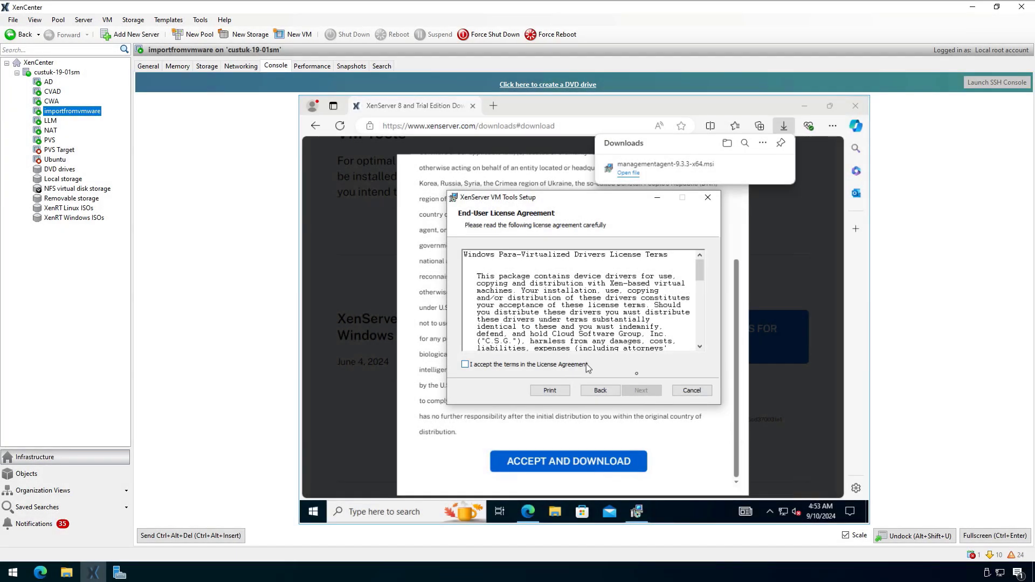
{"action": "left_click", "coordinate": [586, 363]}
{"action": "left_click", "coordinate": [643, 391]}
{"action": "left_click", "coordinate": [643, 391]}
{"action": "left_click", "coordinate": [643, 391]}
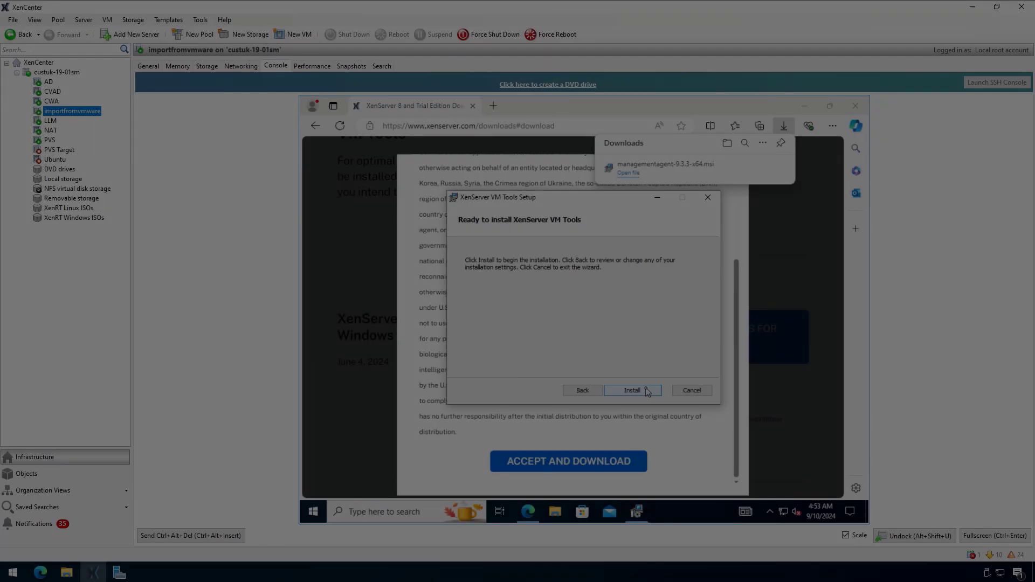
{"action": "left_click", "coordinate": [646, 390]}
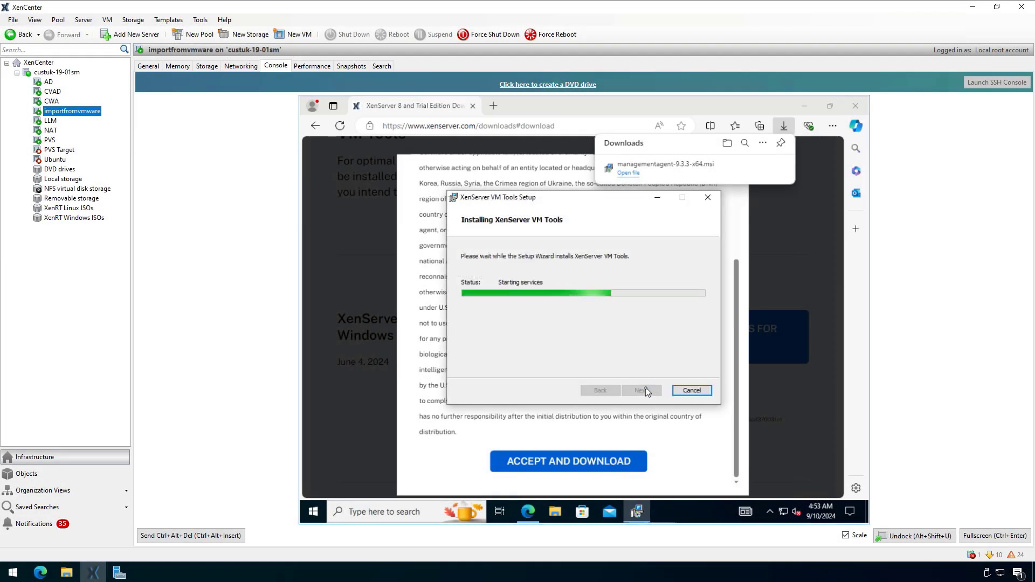
{"action": "left_click", "coordinate": [657, 345]}
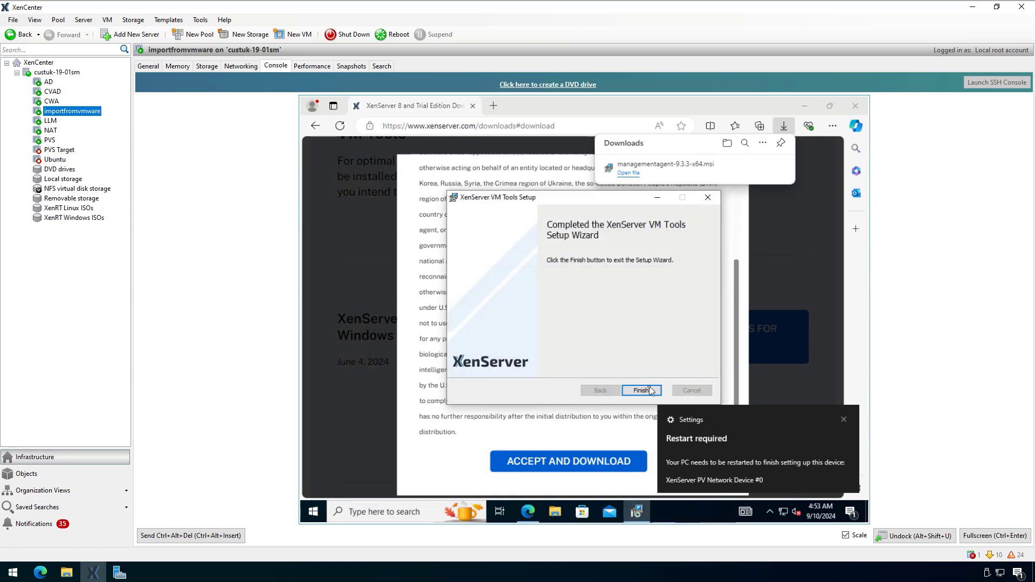
{"action": "left_click", "coordinate": [642, 390]}
{"action": "left_click", "coordinate": [313, 511]}
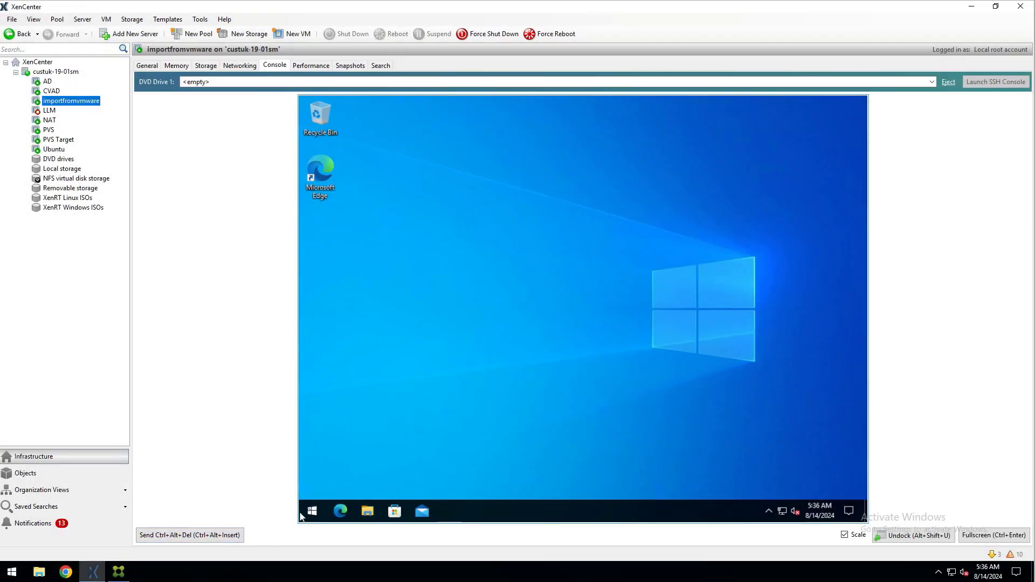
- Launch the Citrix Provisioning Imaging Wizard as admin and connect to the site at 192.168.0.3
{"action": "left_click", "coordinate": [303, 514]}
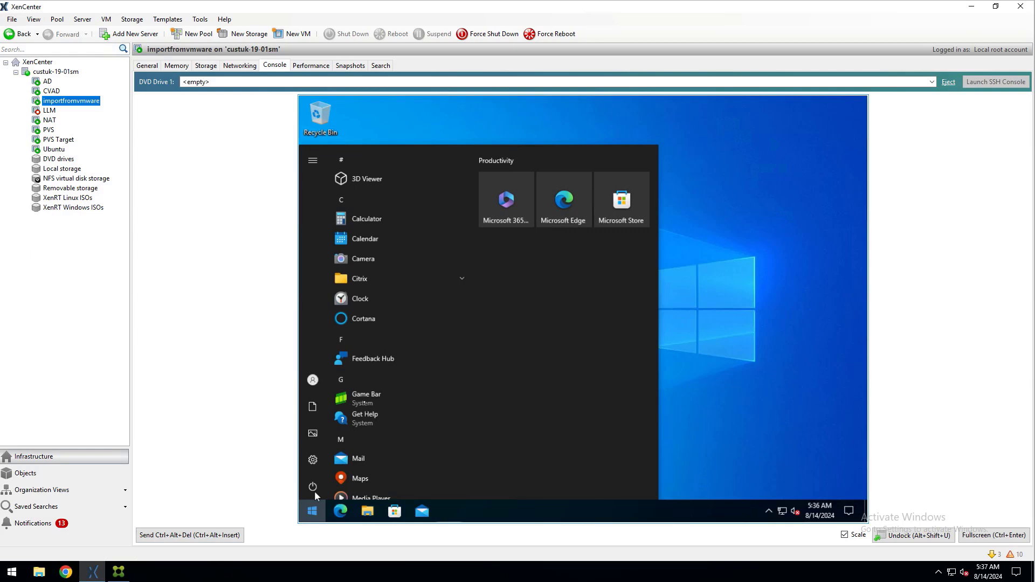
{"action": "left_click", "coordinate": [410, 280]}
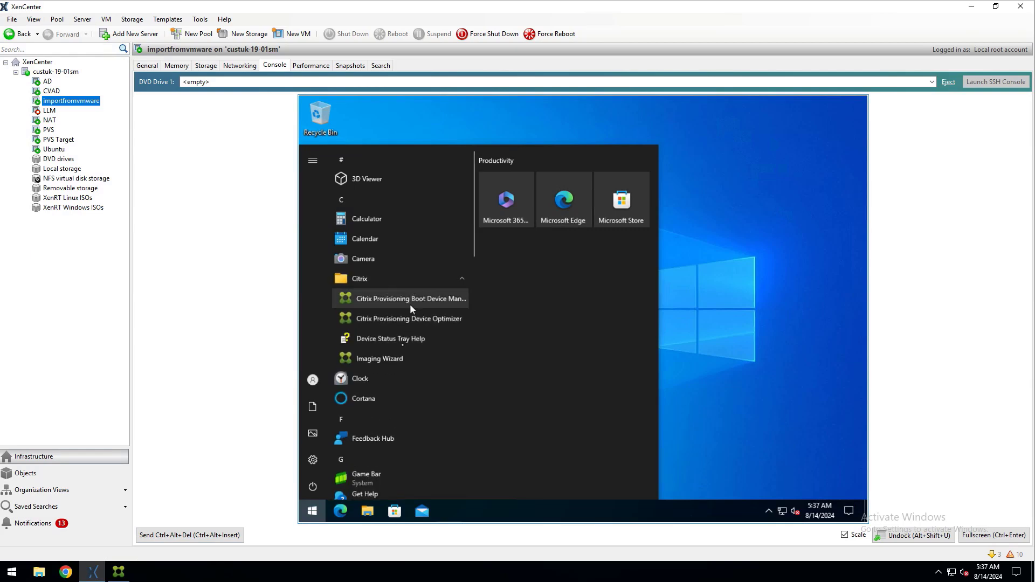
{"action": "left_click", "coordinate": [401, 359]}
{"action": "left_click", "coordinate": [528, 379]}
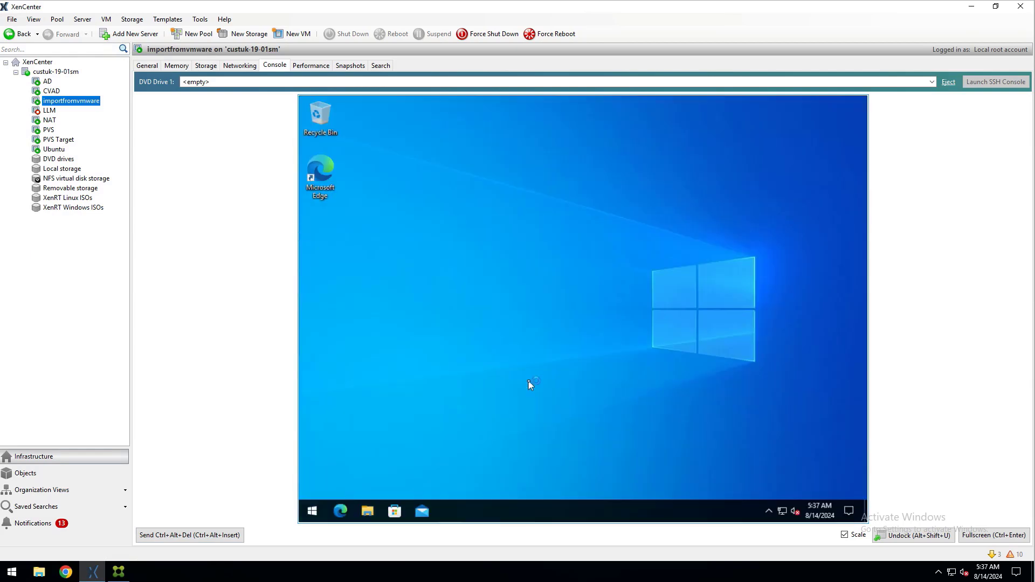
{"action": "left_click", "coordinate": [679, 408]}
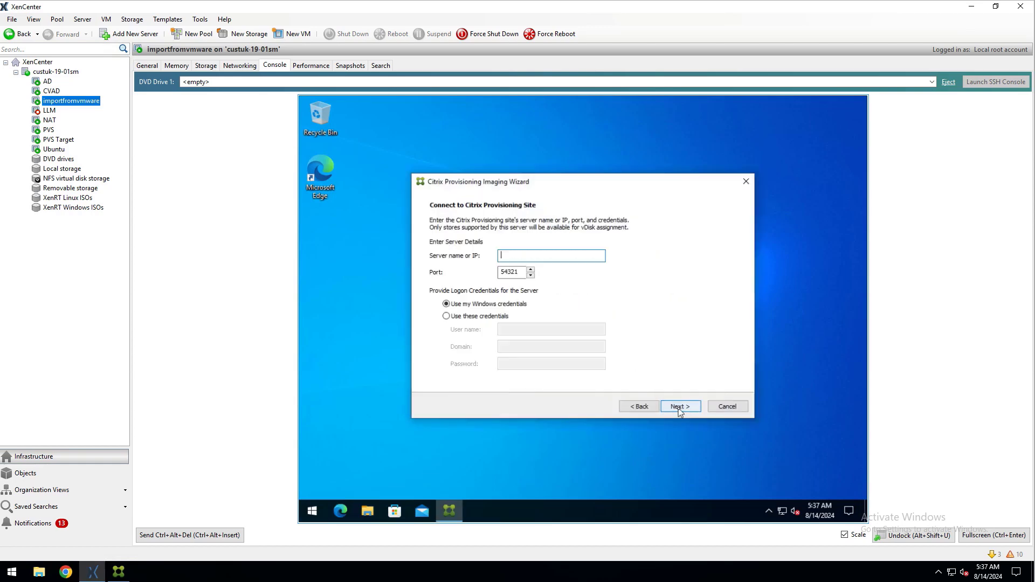
{"action": "type", "text": "192.168.0.3"}
{"action": "left_click", "coordinate": [680, 406]}
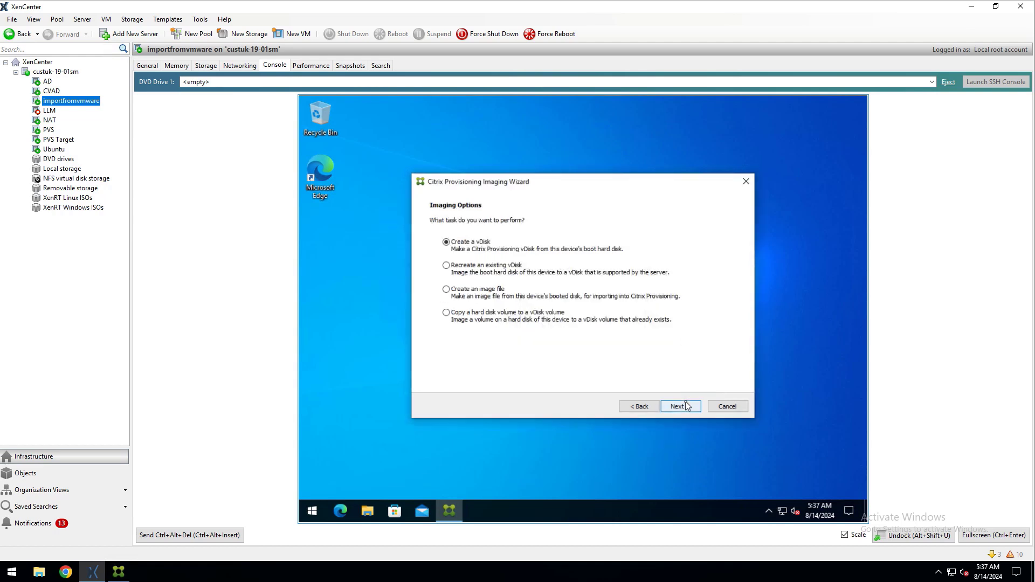
- Set up a new vDisk PVSXS for target device PVSXS, skipping volume licensing, imaging the entire boot disk
{"action": "left_click", "coordinate": [680, 406]}
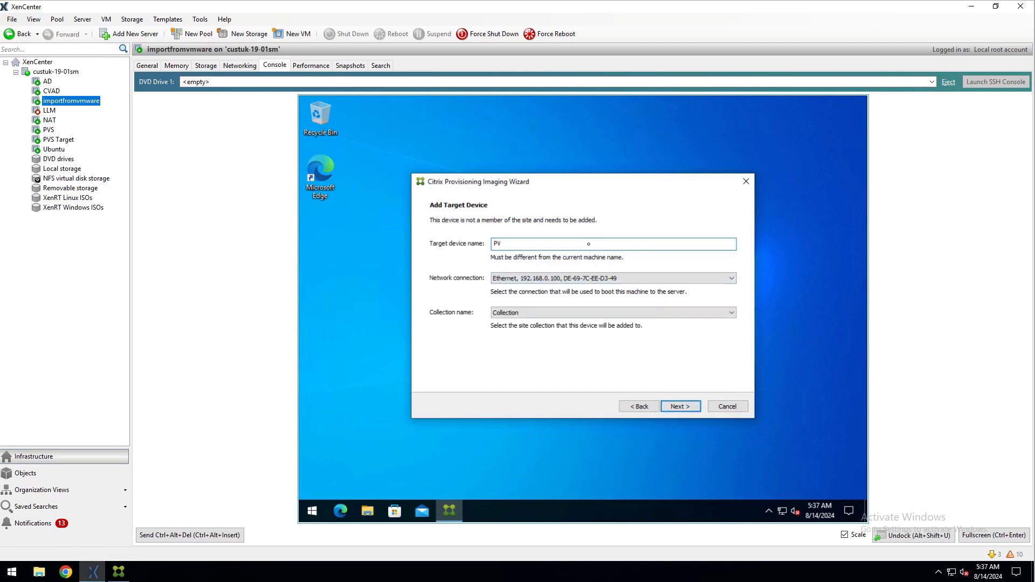
{"action": "left_click", "coordinate": [680, 406]}
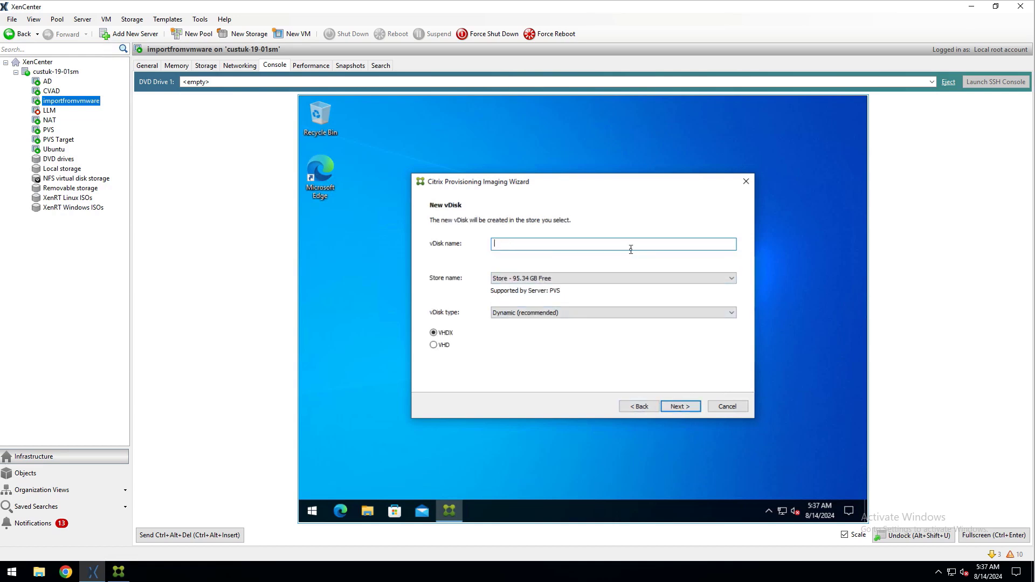
{"action": "type", "text": "PVSXS"}
{"action": "left_click", "coordinate": [677, 406]}
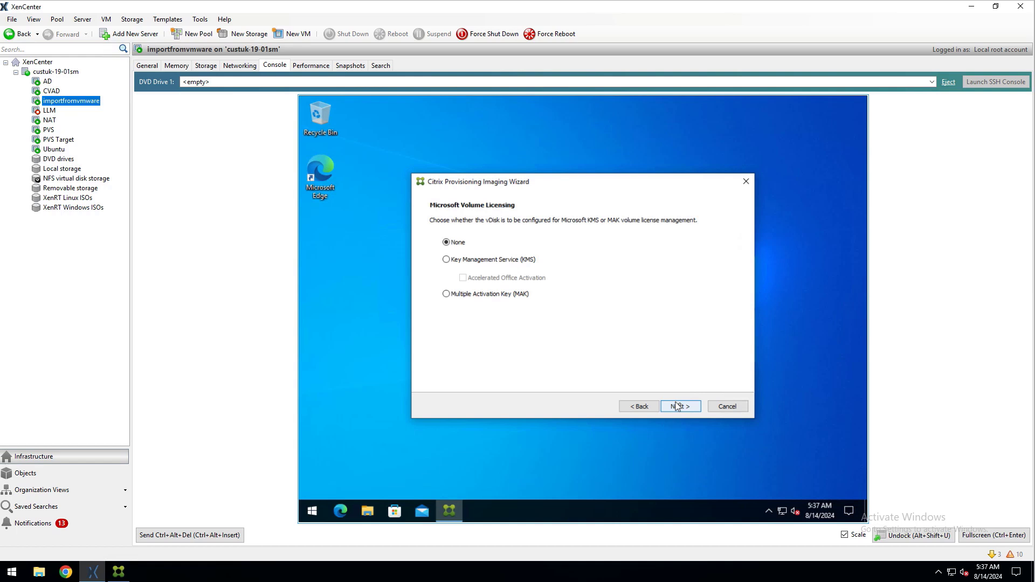
{"action": "left_click", "coordinate": [677, 406]}
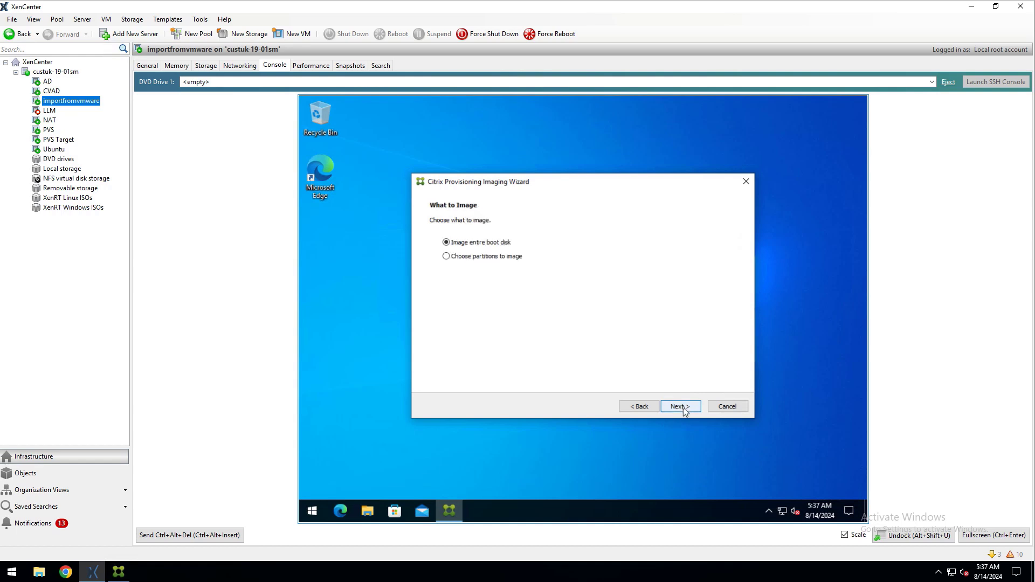
{"action": "left_click", "coordinate": [684, 412]}
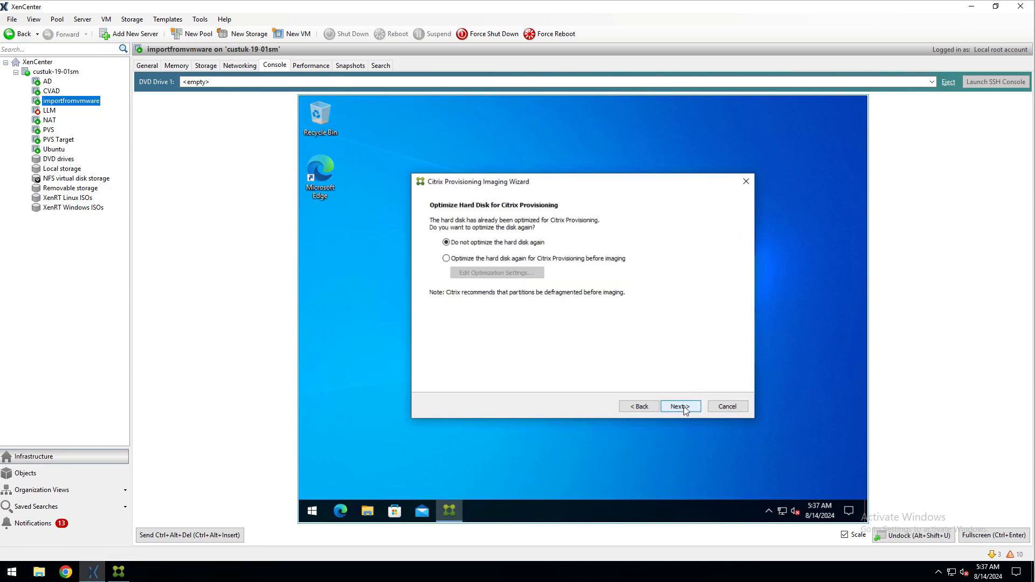
- Create the PVSXS vDisk and shut the VM down instead of rebooting
{"action": "left_click", "coordinate": [681, 407]}
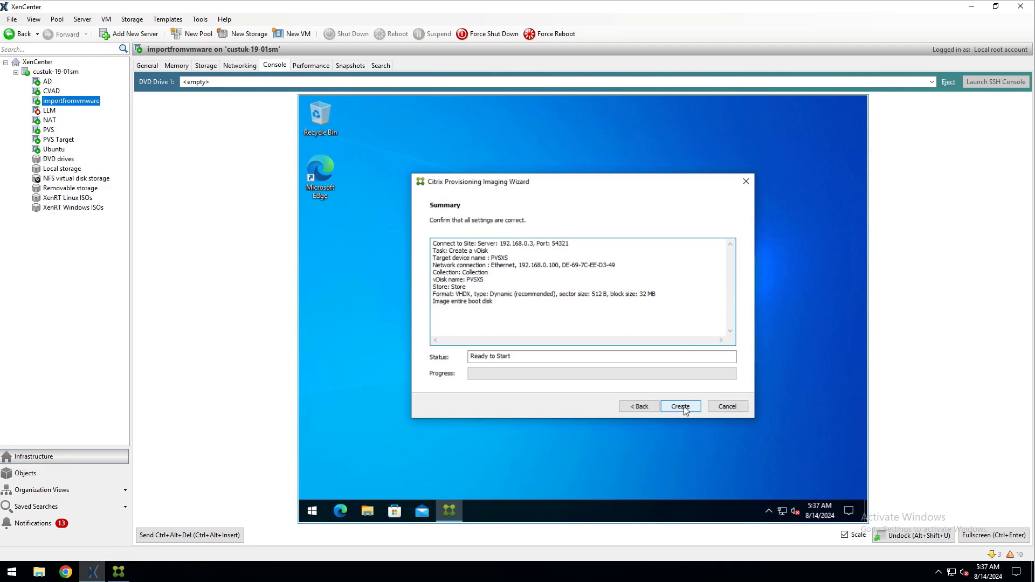
{"action": "left_click", "coordinate": [683, 408]}
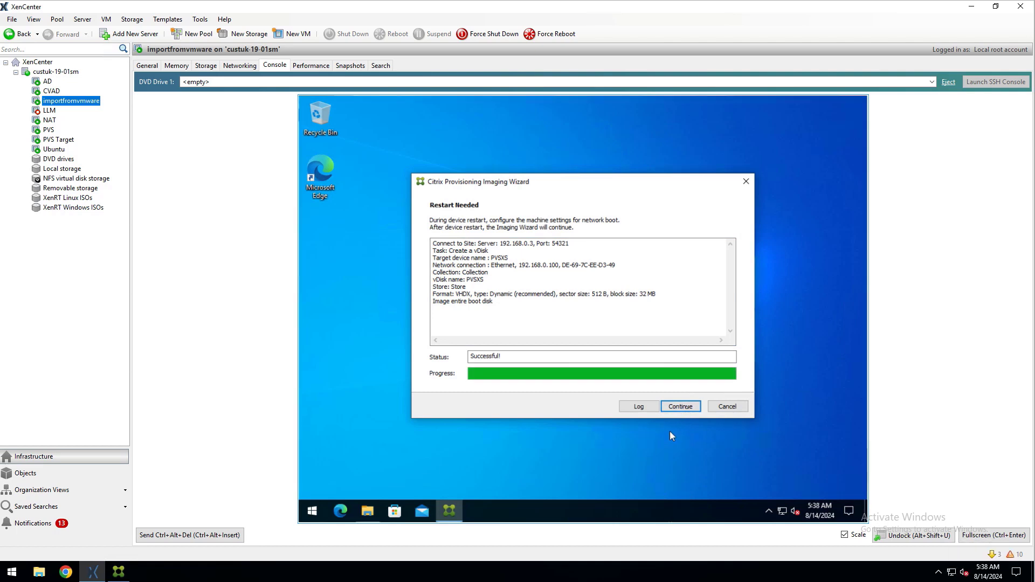
{"action": "left_click", "coordinate": [682, 406]}
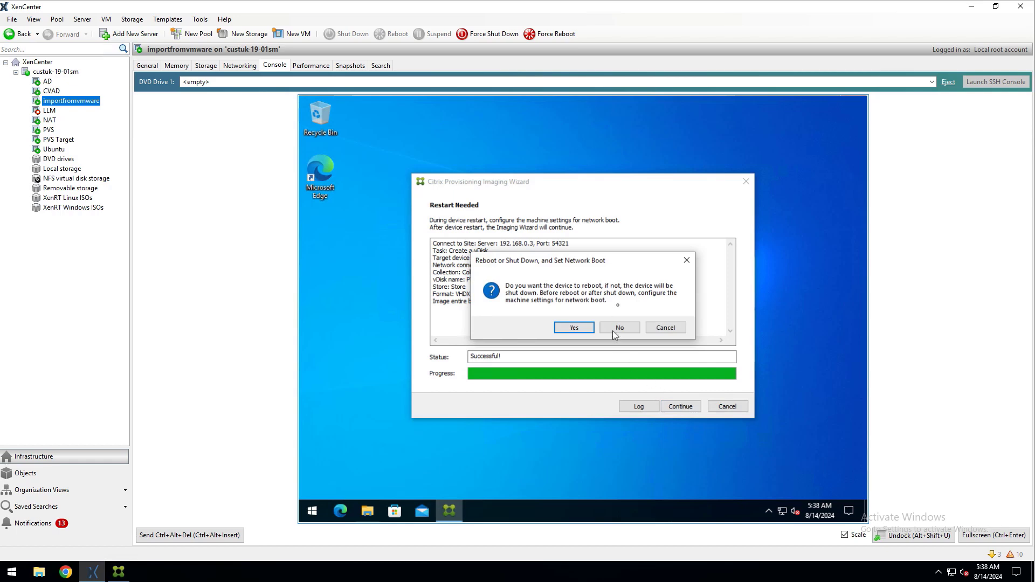
{"action": "left_click", "coordinate": [628, 328]}
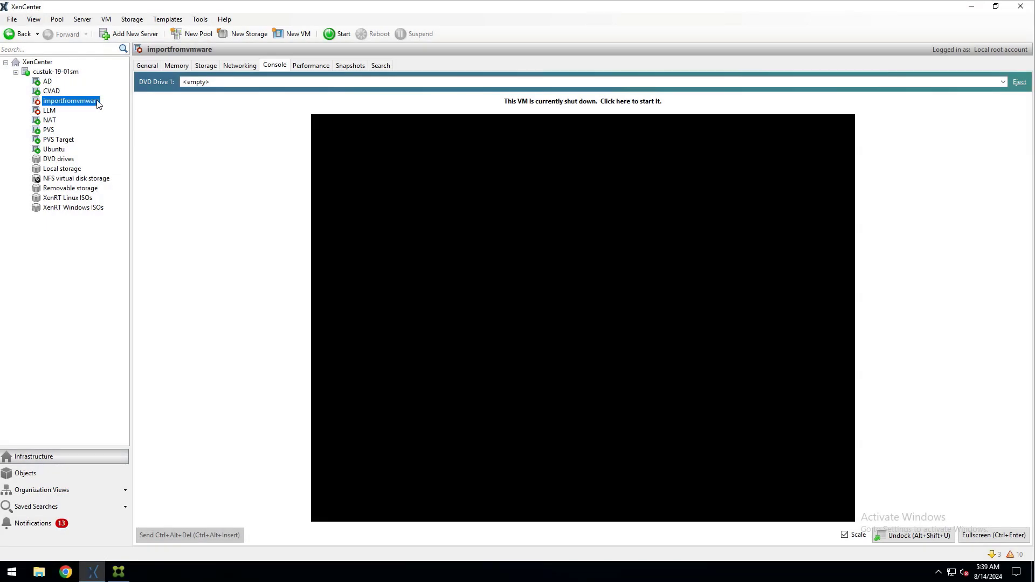
- Enable network boot for importfromvmware and move Network to the top of the boot order
{"action": "right_click", "coordinate": [98, 102]}
{"action": "left_click", "coordinate": [147, 239]}
{"action": "left_click", "coordinate": [338, 218]}
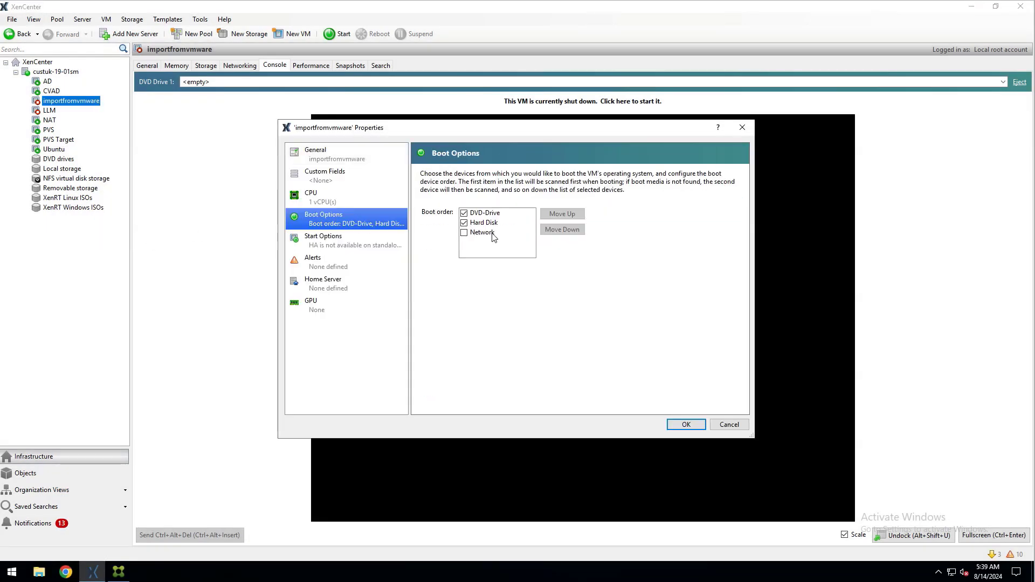
{"action": "left_click", "coordinate": [492, 233]}
{"action": "left_click", "coordinate": [562, 215]}
{"action": "left_click", "coordinate": [562, 215]}
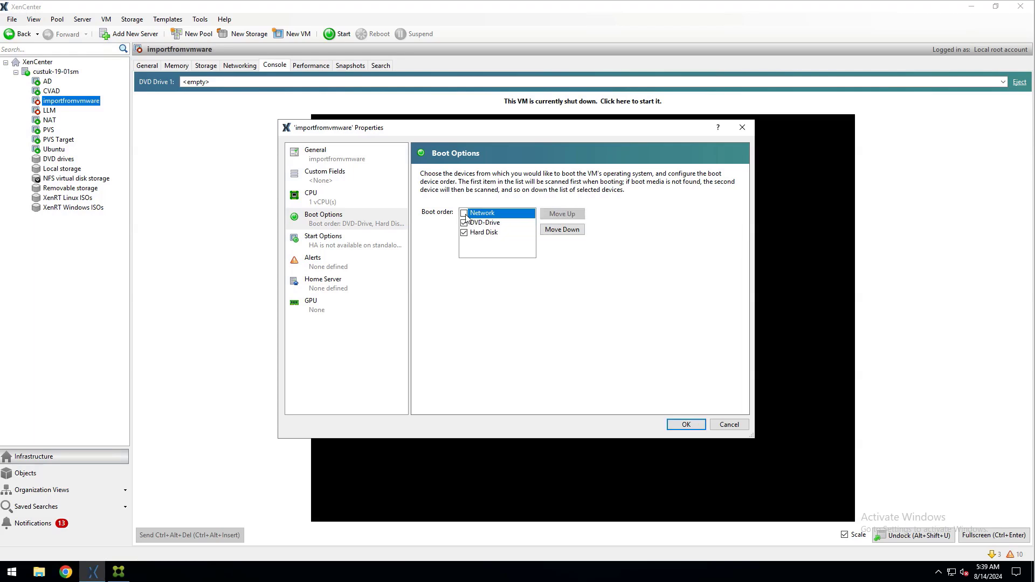
- Disable Hard Disk and DVD-Drive booting, save the boot order, and start the VM
{"action": "left_click", "coordinate": [467, 230]}
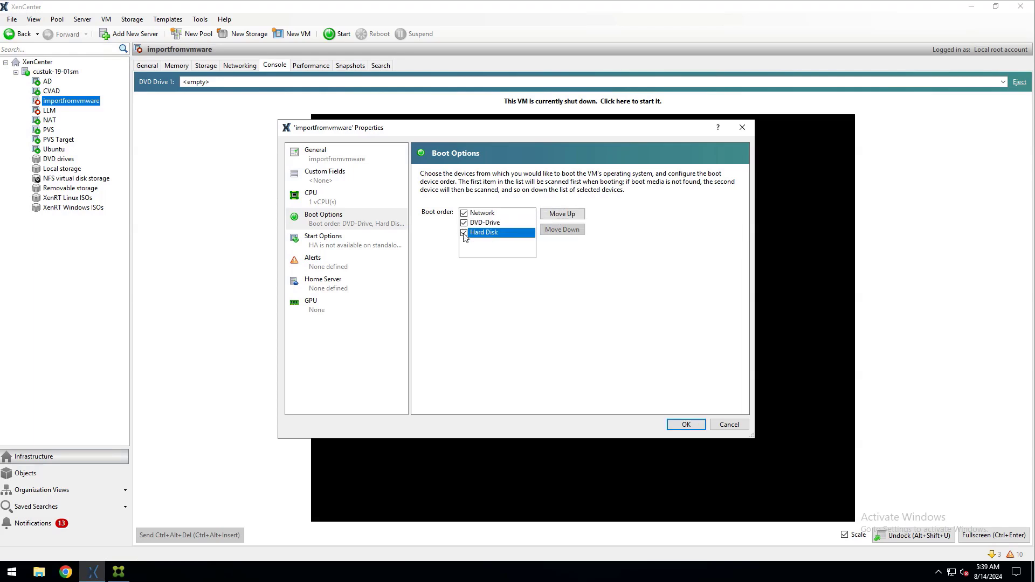
{"action": "left_click", "coordinate": [464, 233]}
{"action": "left_click", "coordinate": [466, 223]}
{"action": "left_click", "coordinate": [464, 223]}
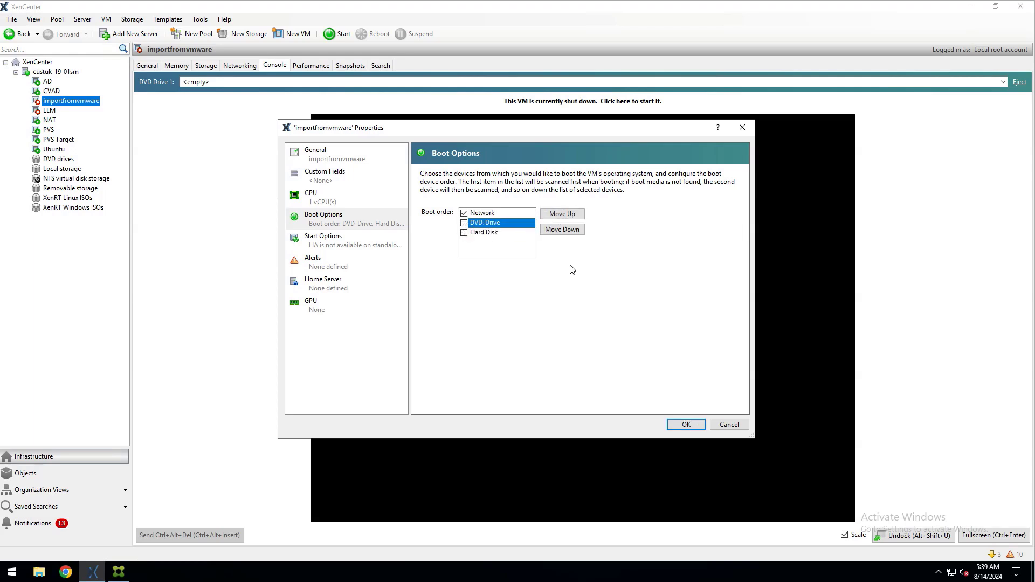
{"action": "left_click", "coordinate": [685, 424]}
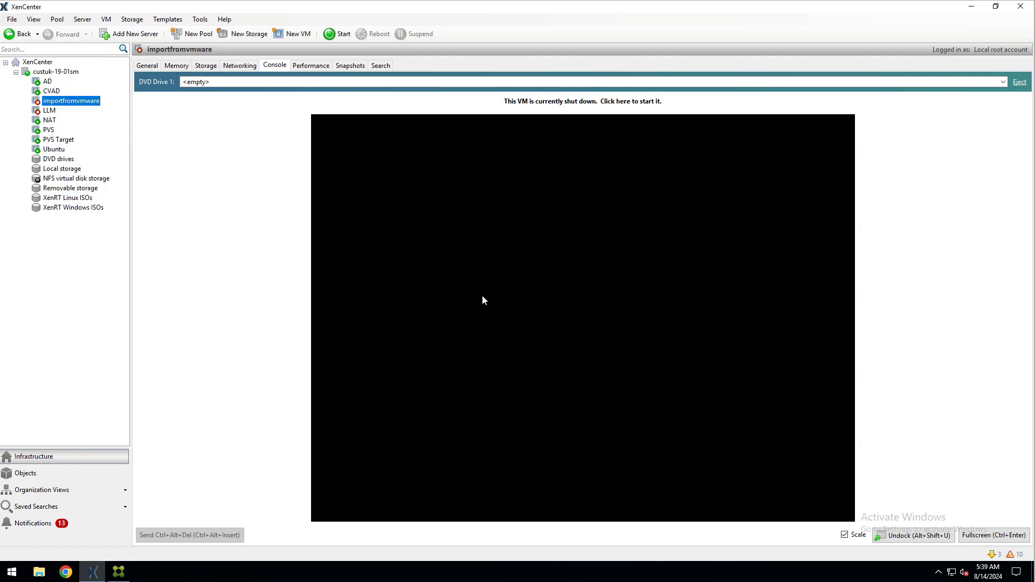
{"action": "right_click", "coordinate": [103, 106]}
{"action": "left_click", "coordinate": [115, 109]}
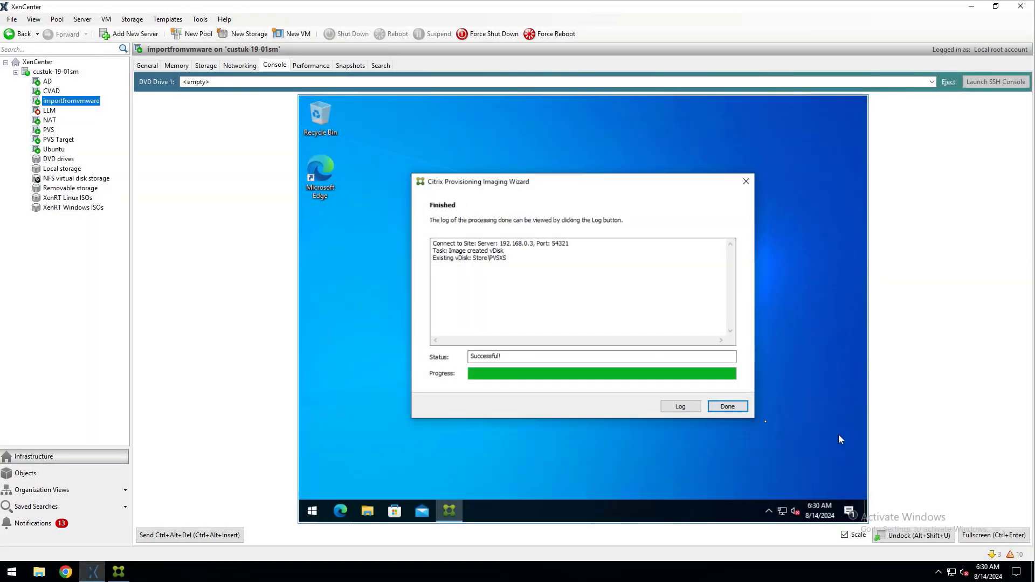
- Close the completed imaging wizard and shut down the importfromvmware guest
{"action": "left_click", "coordinate": [727, 406]}
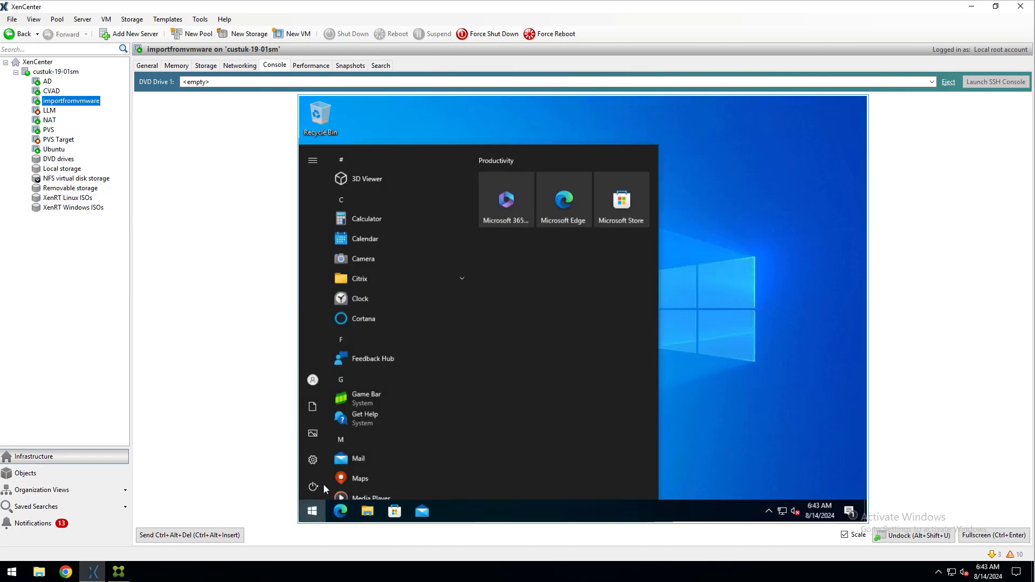
{"action": "left_click", "coordinate": [315, 485]}
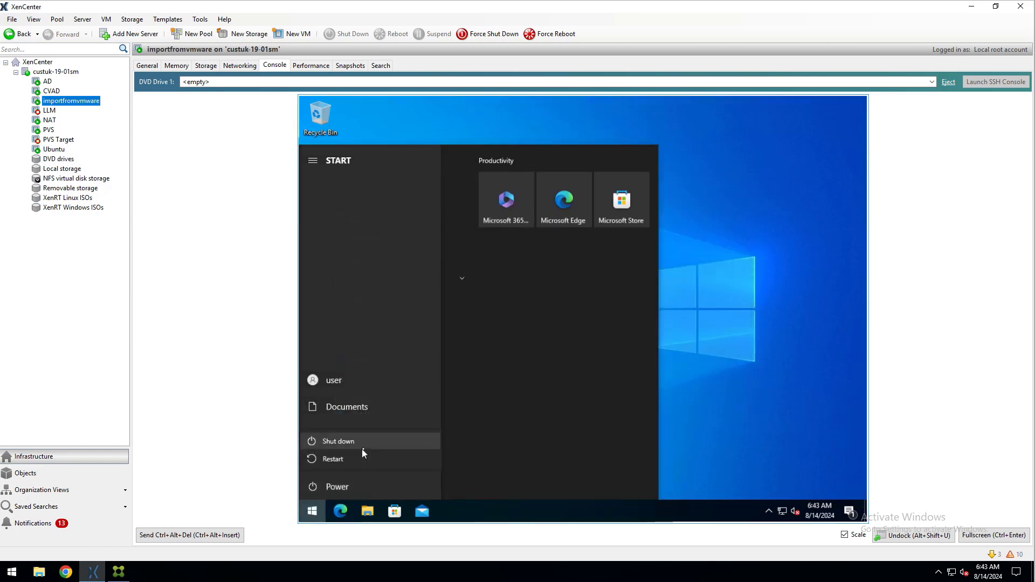
{"action": "left_click", "coordinate": [361, 448]}
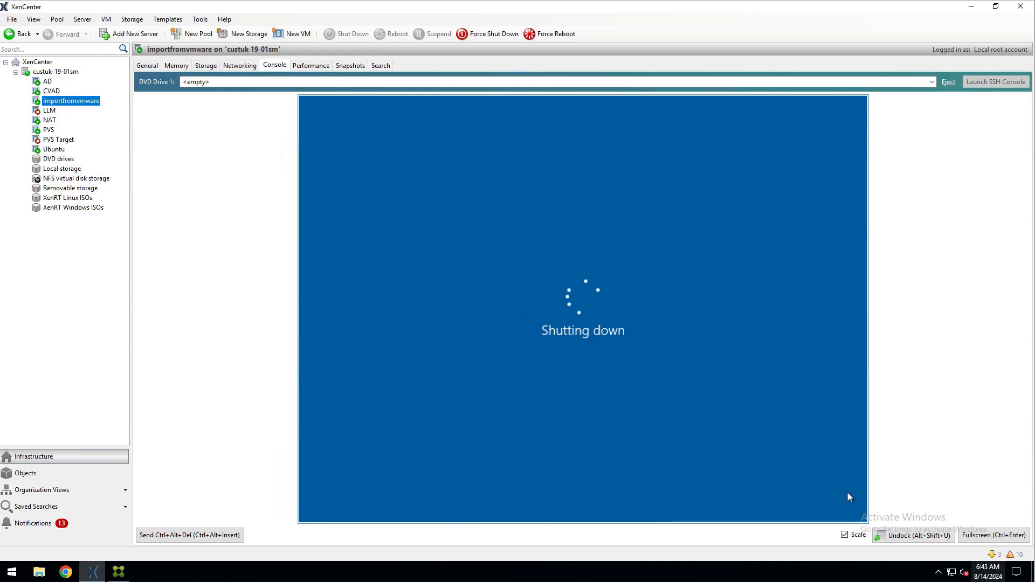
- Convert the shut-down importfromvmware VM into a template
{"action": "right_click", "coordinate": [82, 101]}
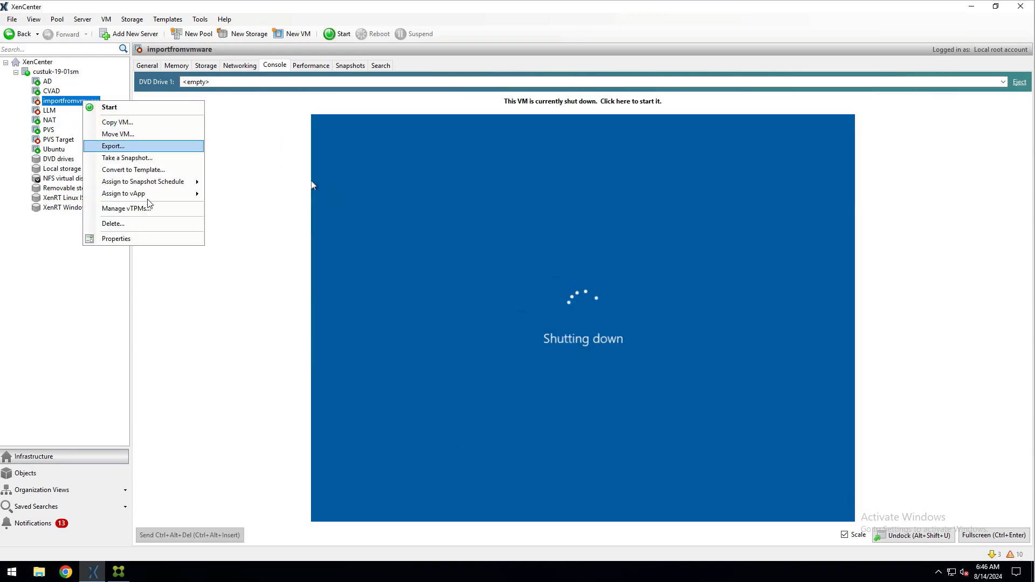
{"action": "left_click", "coordinate": [153, 170]}
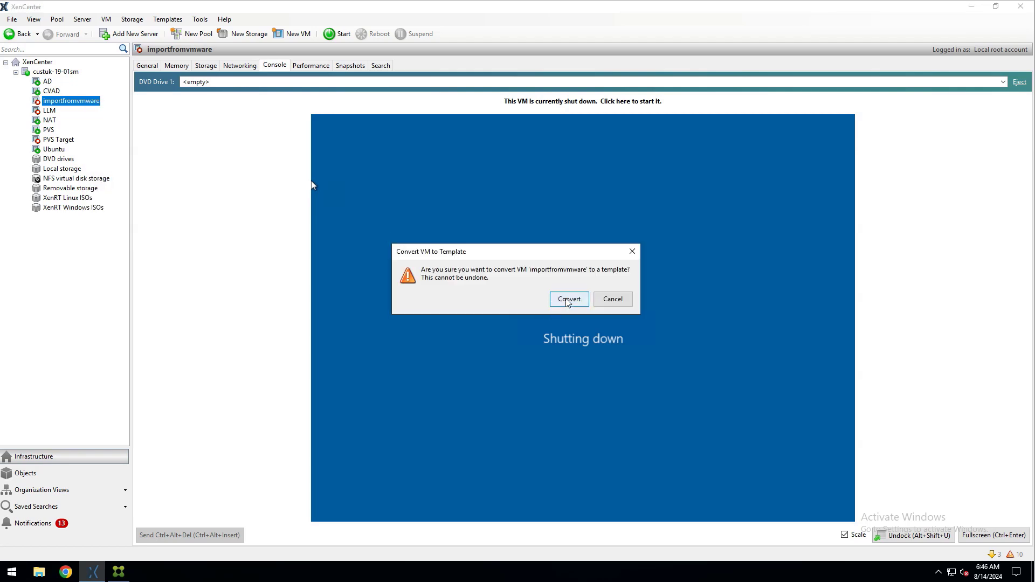
{"action": "left_click", "coordinate": [568, 299]}
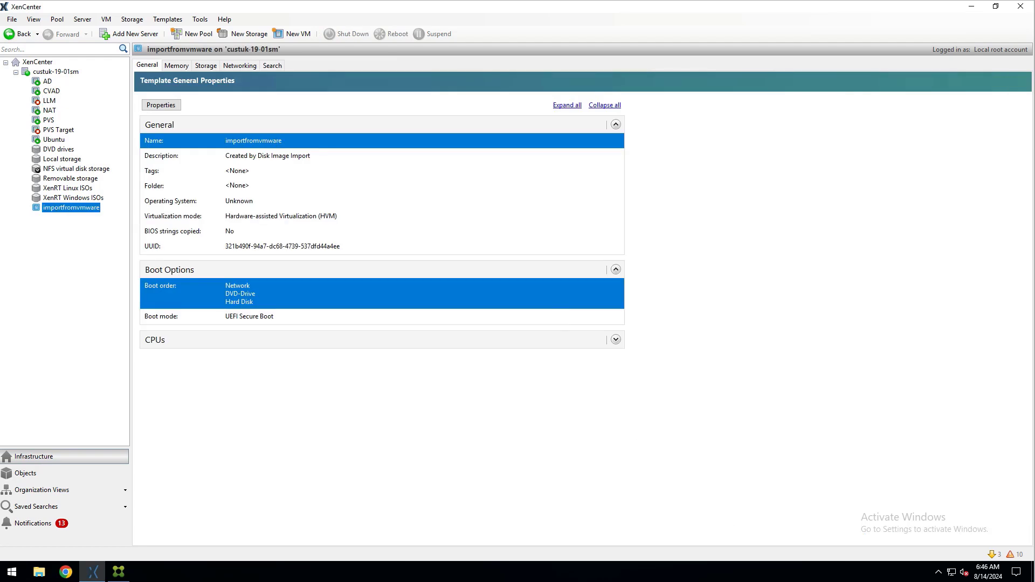
- On the PVS server, set the PVSXS vDisk's access mode to Standard Image in its Properties
{"action": "left_click", "coordinate": [49, 120]}
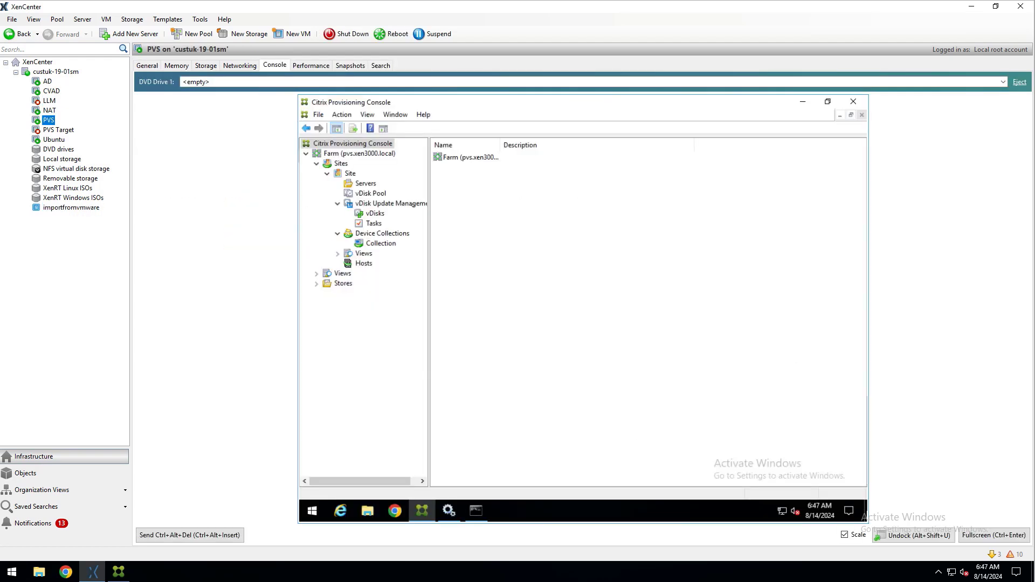
{"action": "left_click", "coordinate": [384, 194]}
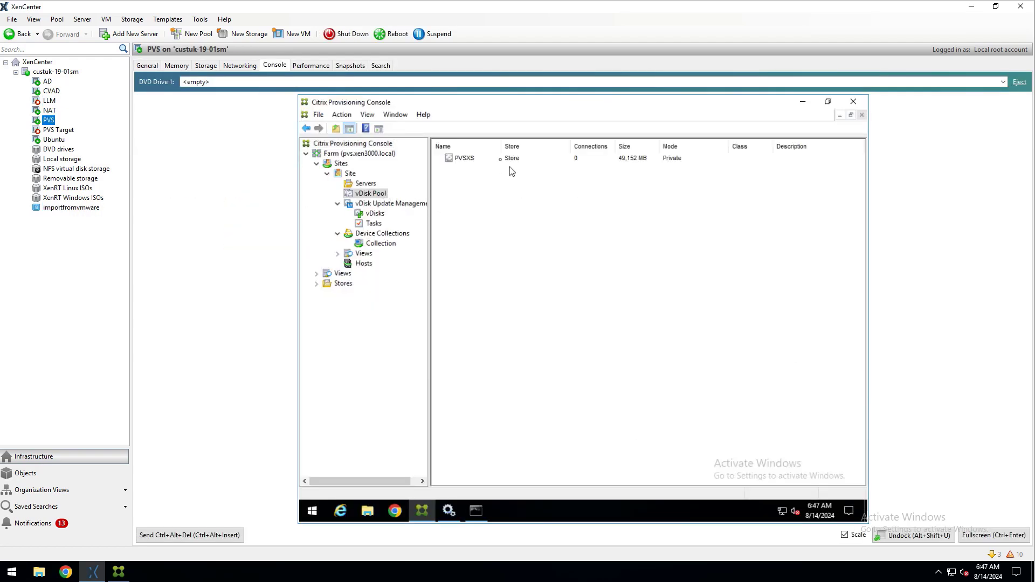
{"action": "left_click", "coordinate": [490, 158]}
{"action": "right_click", "coordinate": [491, 157]}
{"action": "left_click", "coordinate": [512, 165]}
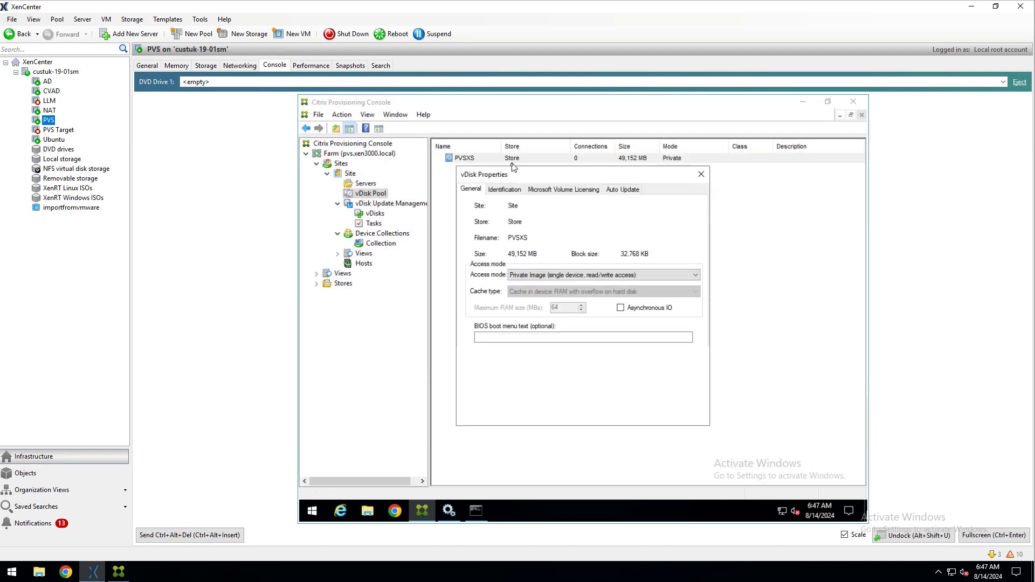
{"action": "left_click", "coordinate": [541, 275]}
{"action": "left_click", "coordinate": [544, 286]}
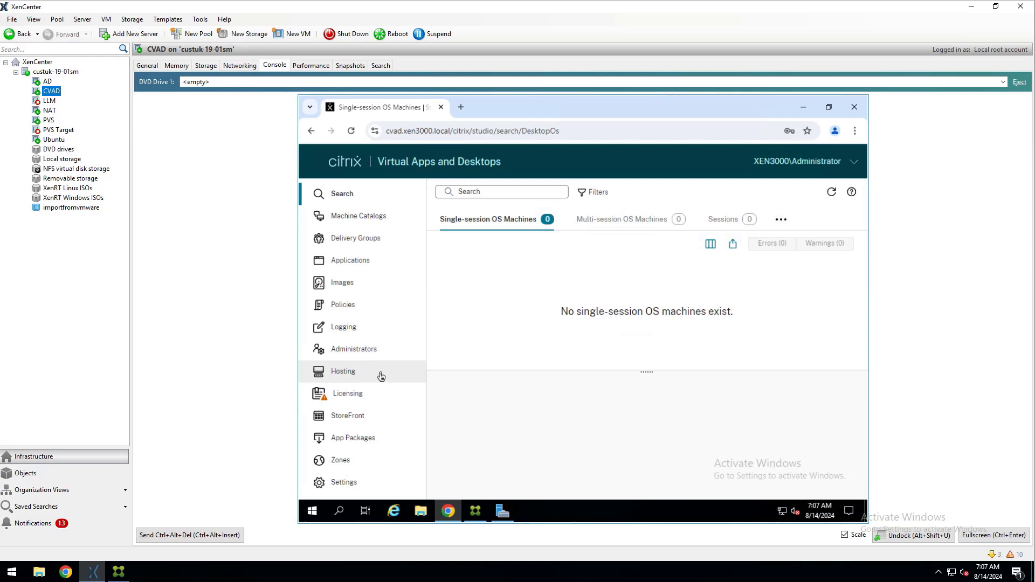
{"action": "left_click", "coordinate": [380, 376]}
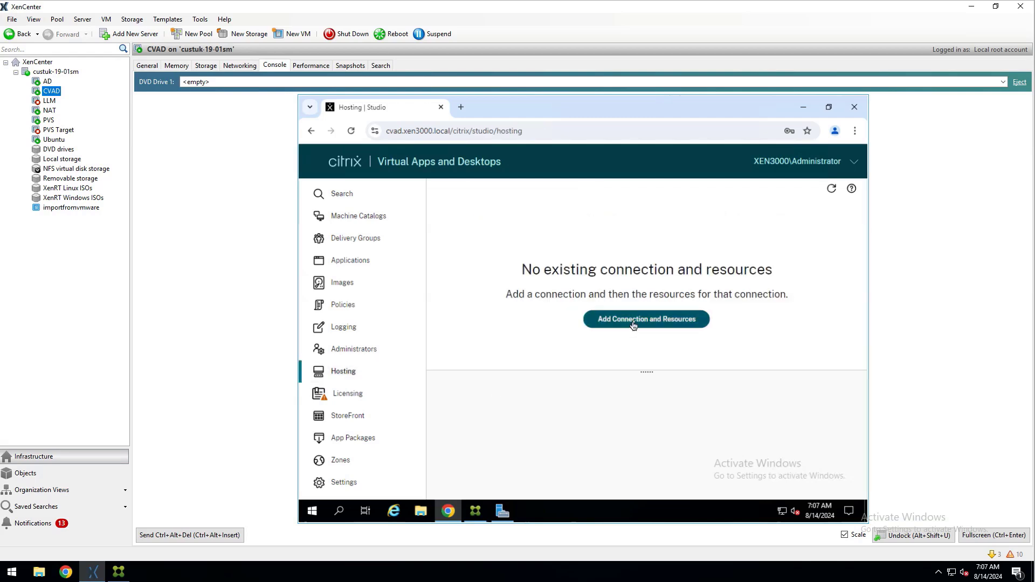
{"action": "left_click", "coordinate": [632, 323]}
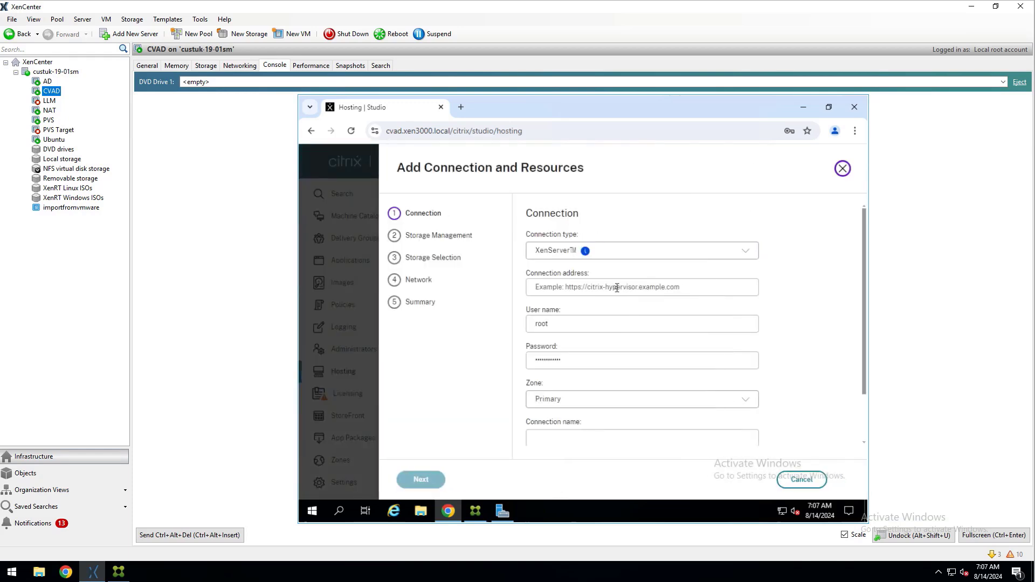
{"action": "left_click", "coordinate": [613, 288]}
{"action": "left_click", "coordinate": [617, 313]}
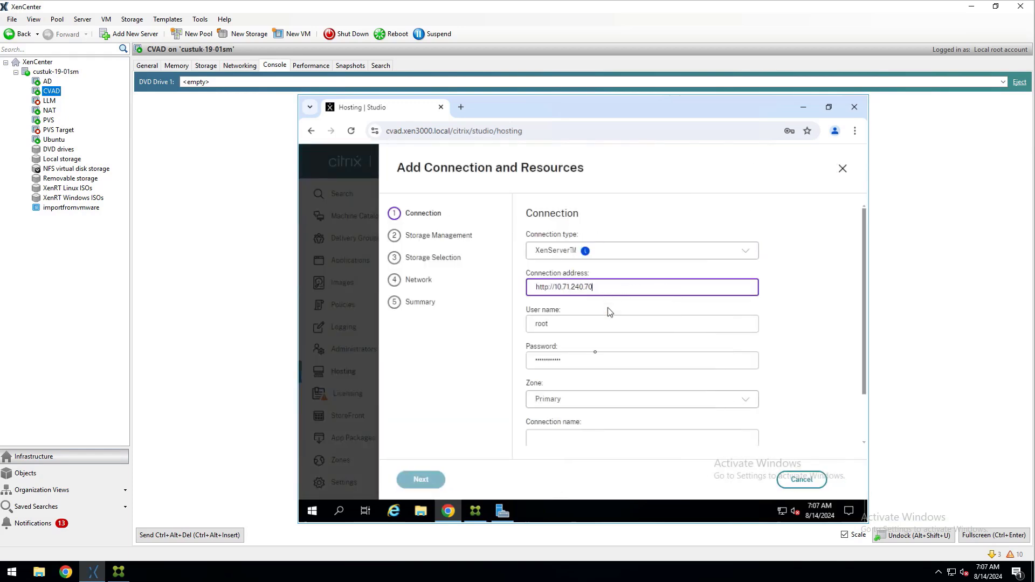
{"action": "scroll", "coordinate": [584, 375], "scroll_direction": "down", "scroll_amount": 1}
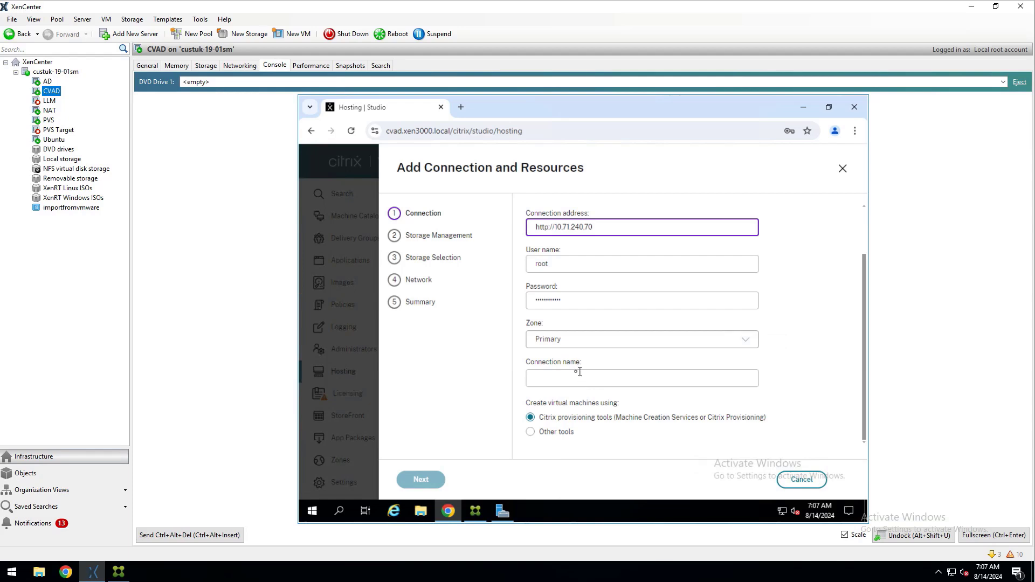
{"action": "left_click", "coordinate": [576, 377]}
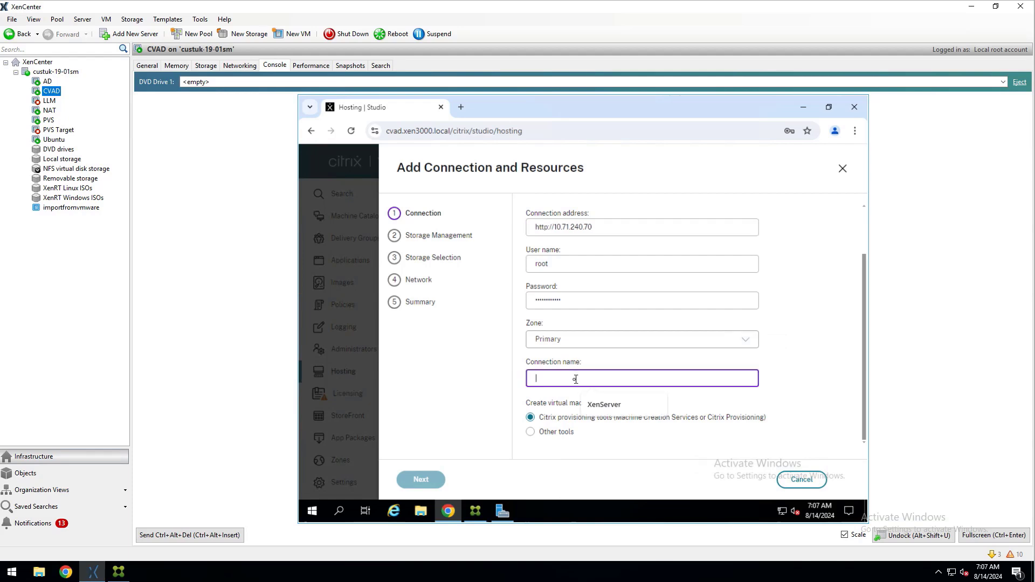
{"action": "left_click", "coordinate": [604, 403]}
{"action": "left_click", "coordinate": [421, 479]}
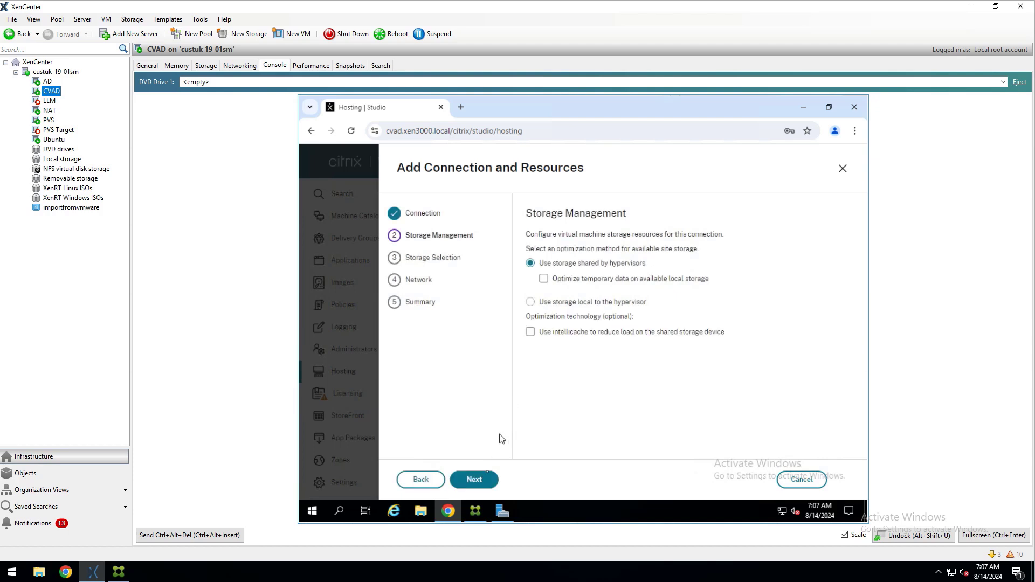
- Keep shared NFS storage, name the resources Network, and select the PVS network
{"action": "left_click", "coordinate": [488, 475]}
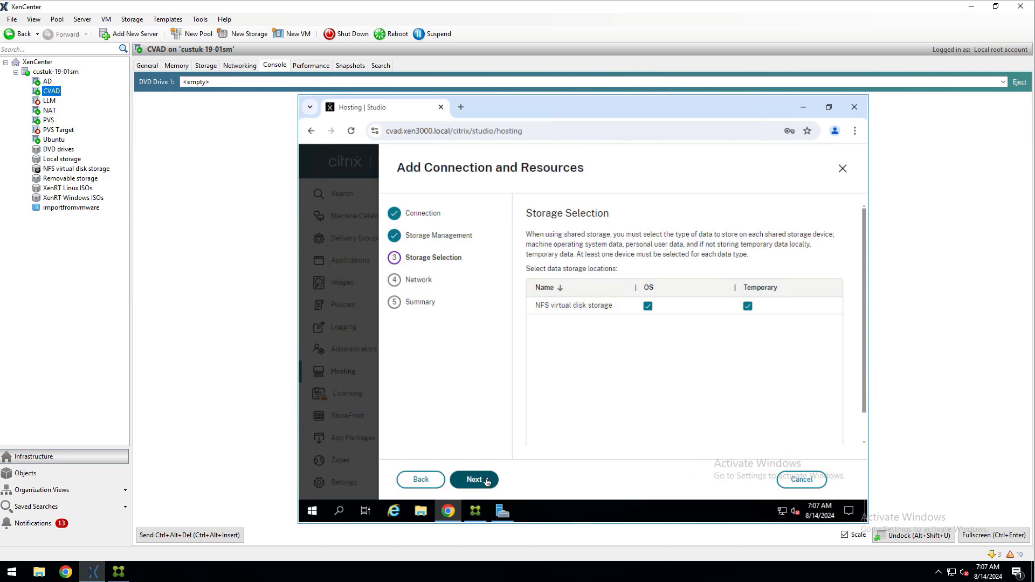
{"action": "left_click", "coordinate": [487, 480]}
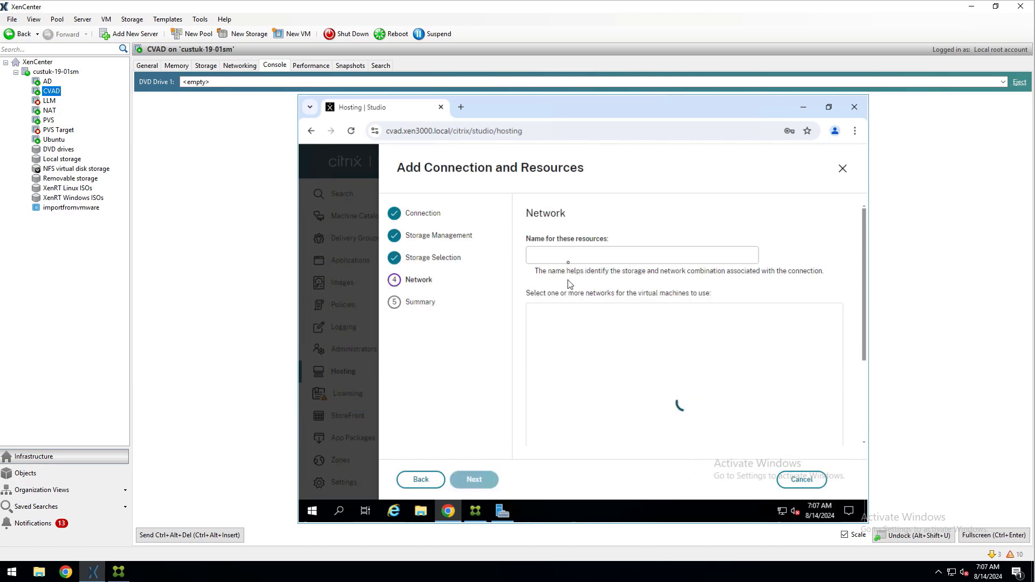
{"action": "left_click", "coordinate": [569, 257]}
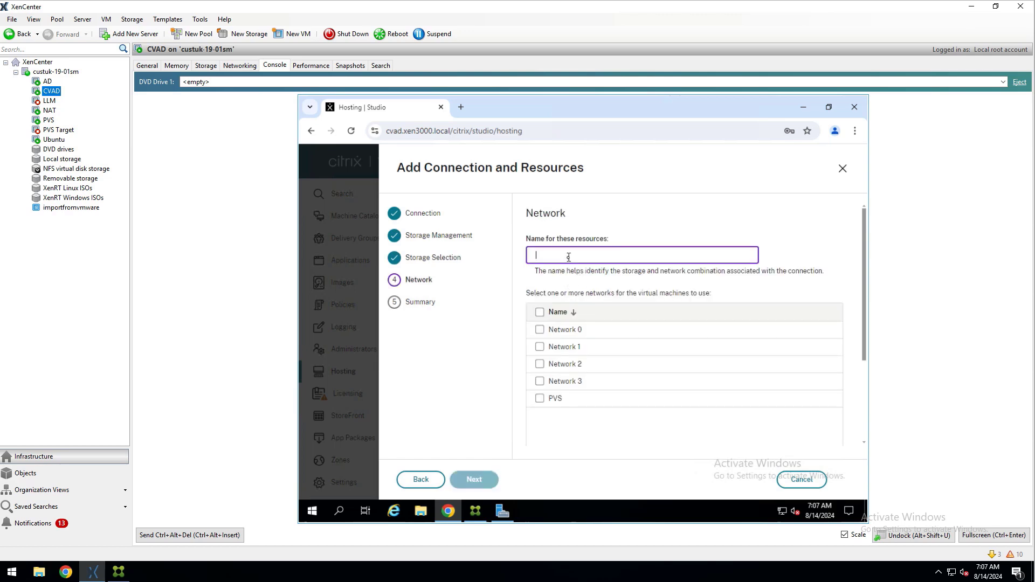
{"action": "type", "text": "Network"}
{"action": "left_click", "coordinate": [539, 403]}
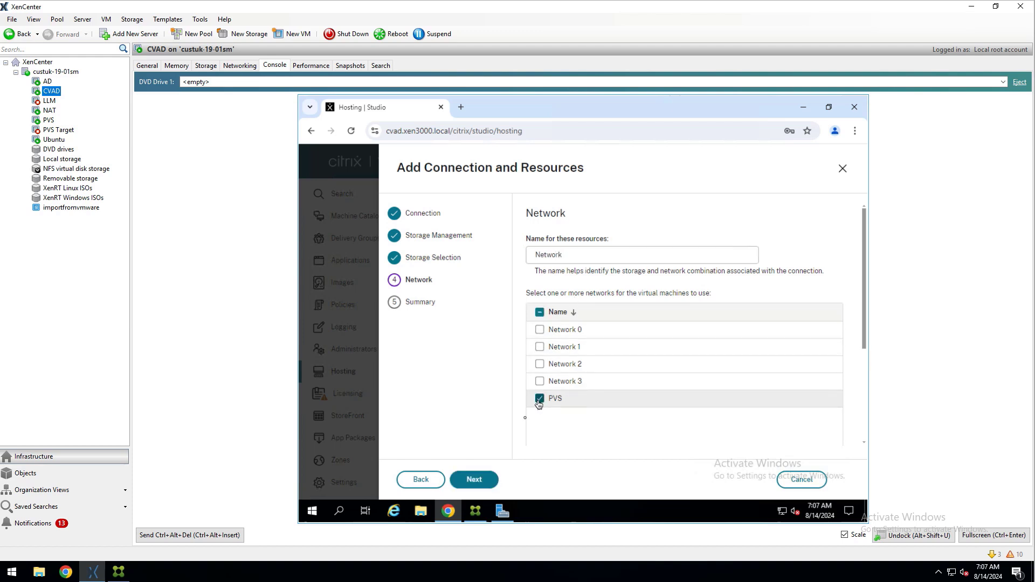
{"action": "left_click", "coordinate": [474, 484]}
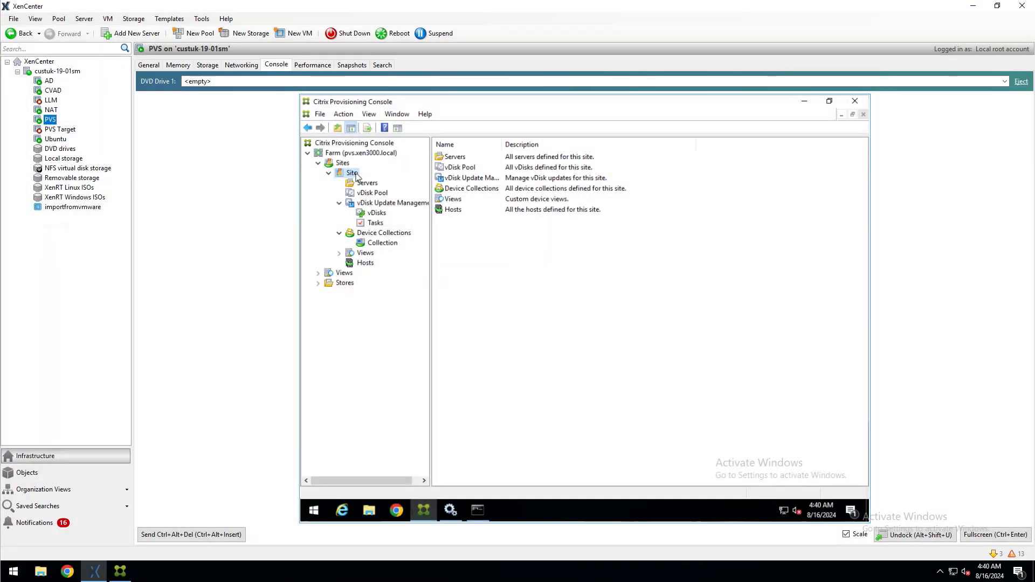
- Launch the Site's Virtual Desktops Setup Wizard with controller cvad.xen3000.local and Network host resources
{"action": "right_click", "coordinate": [356, 176]}
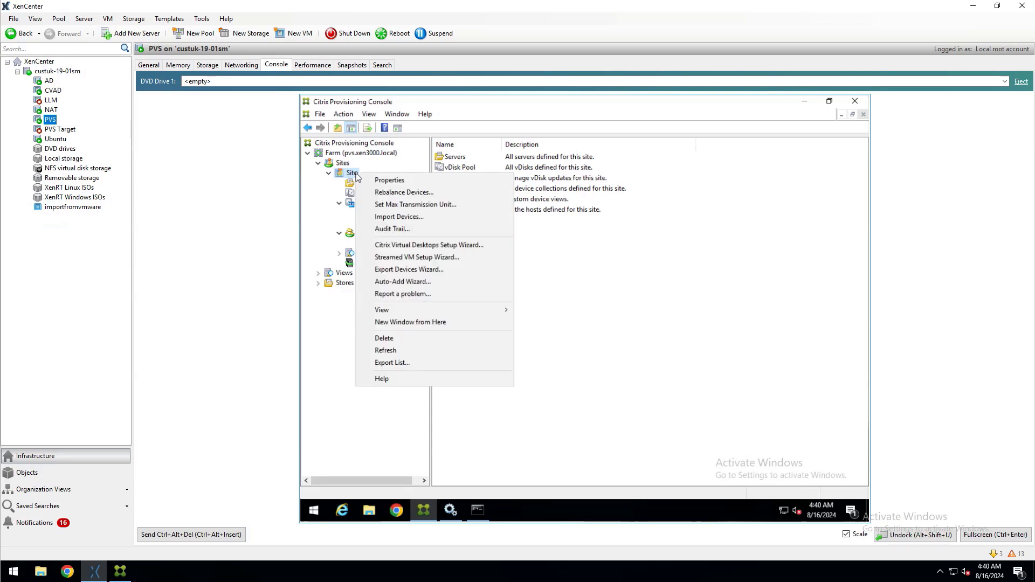
{"action": "left_click", "coordinate": [443, 249]}
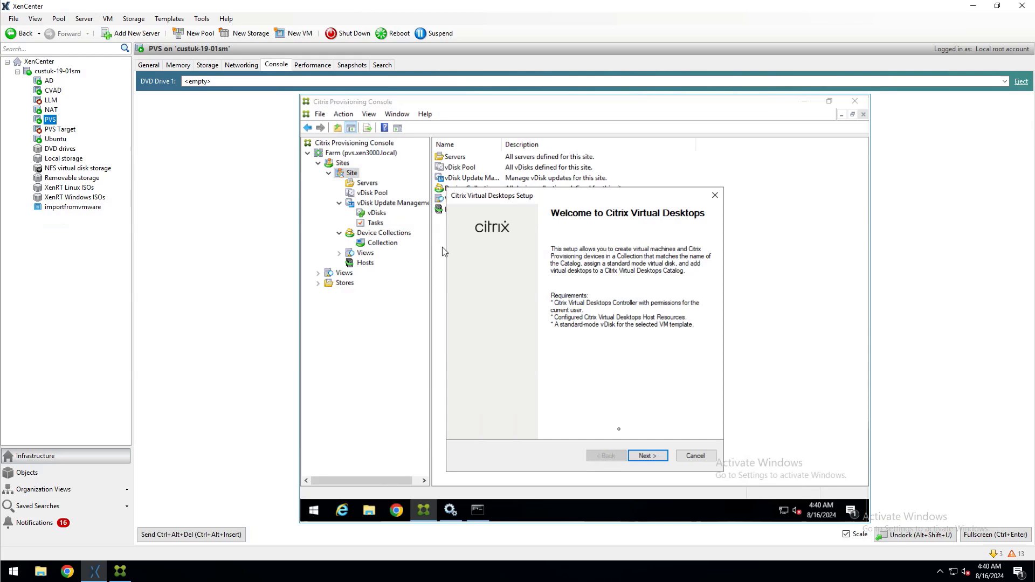
{"action": "left_click", "coordinate": [641, 457]}
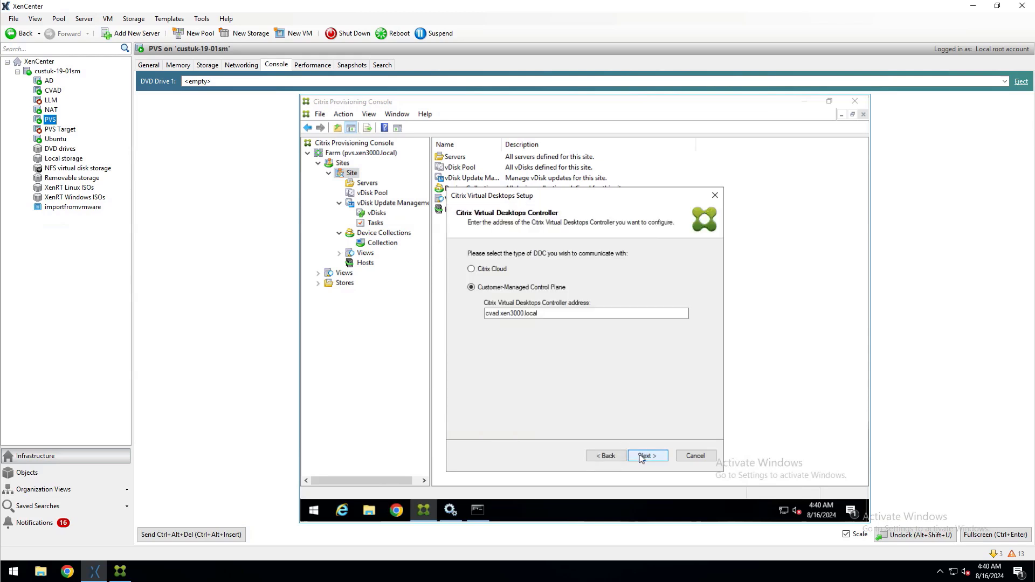
{"action": "left_click", "coordinate": [641, 457]}
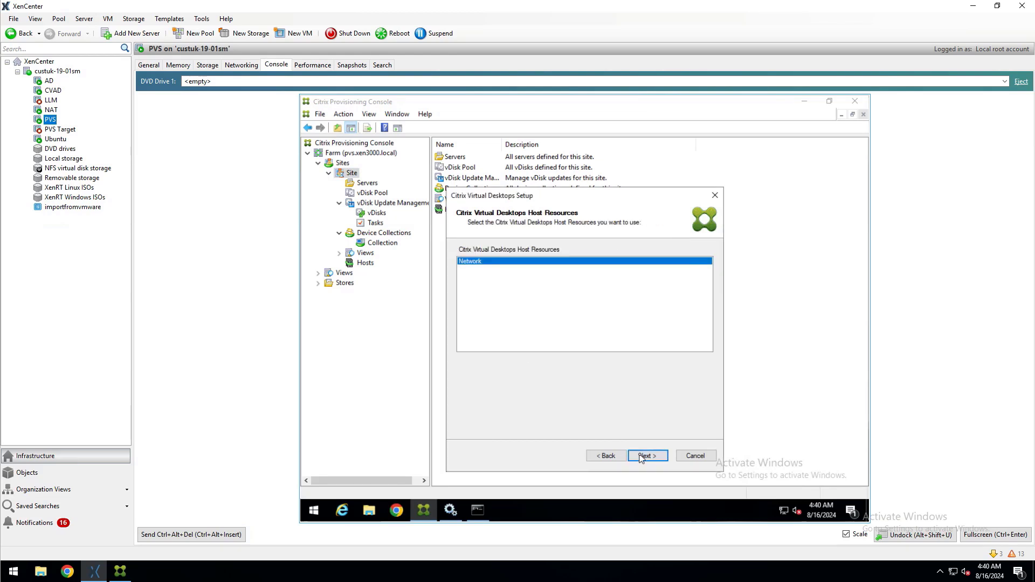
{"action": "left_click", "coordinate": [641, 457]}
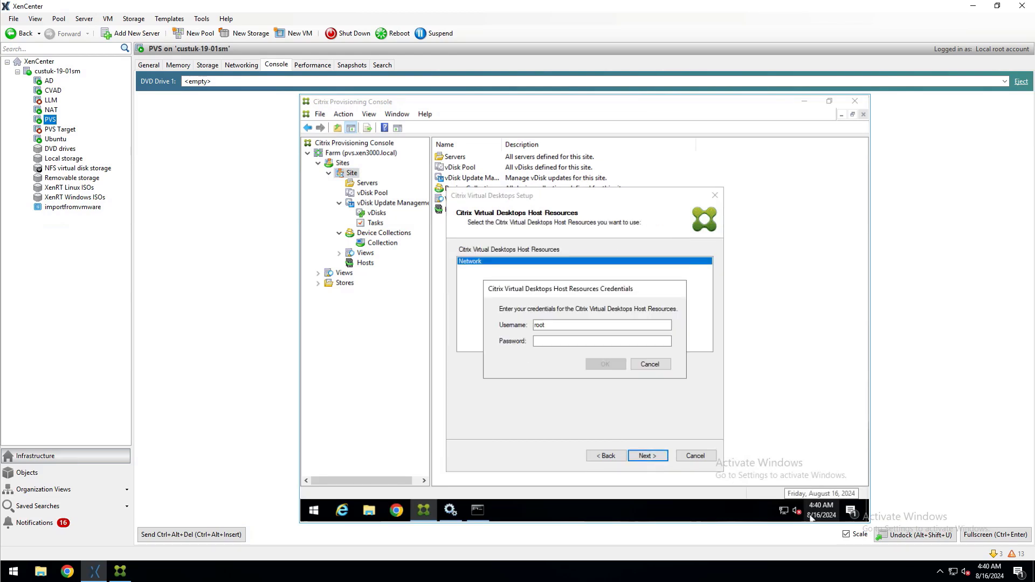
- Log on to the host, then choose the importfromvmware template, PVS network and PVSXS vDisk
{"action": "key", "text": "ctrl+v"}
{"action": "left_click", "coordinate": [605, 364]}
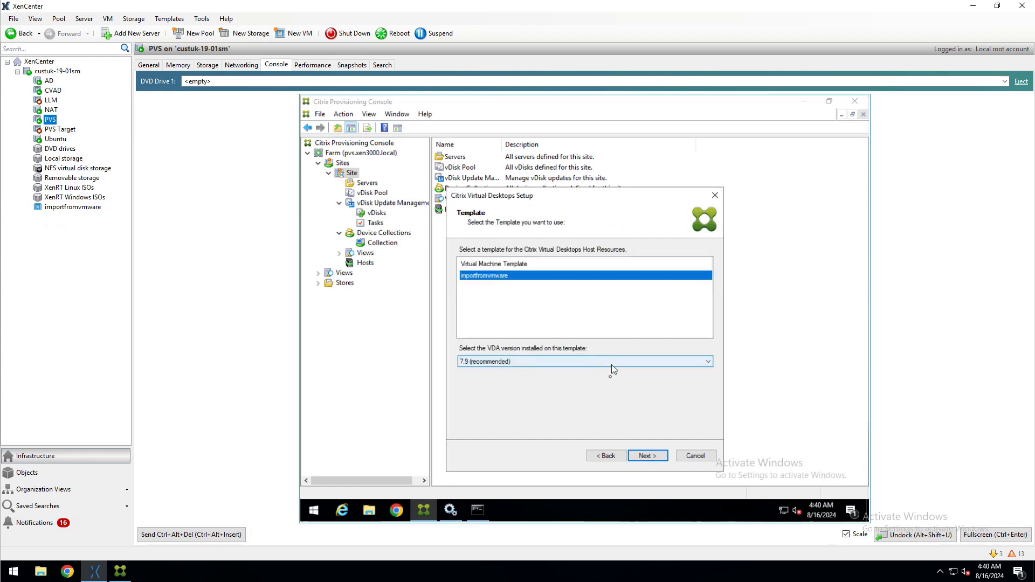
{"action": "left_click", "coordinate": [643, 457]}
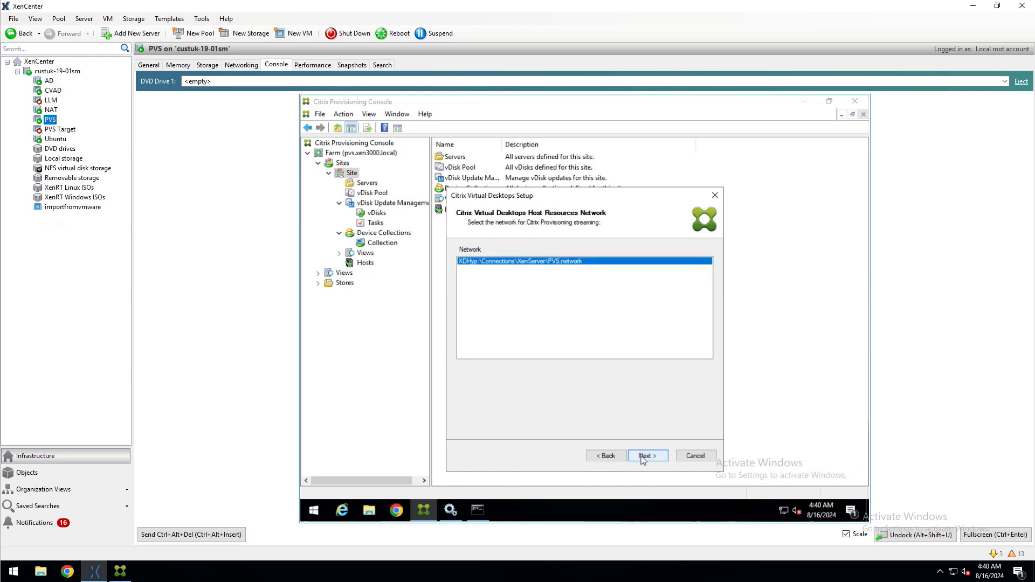
{"action": "left_click", "coordinate": [643, 456]}
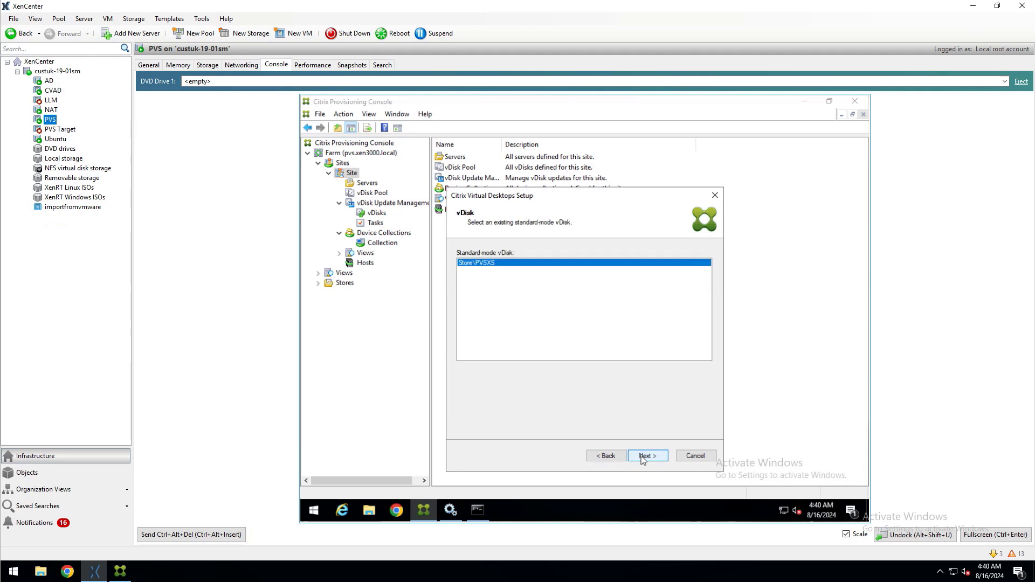
{"action": "left_click", "coordinate": [643, 456]}
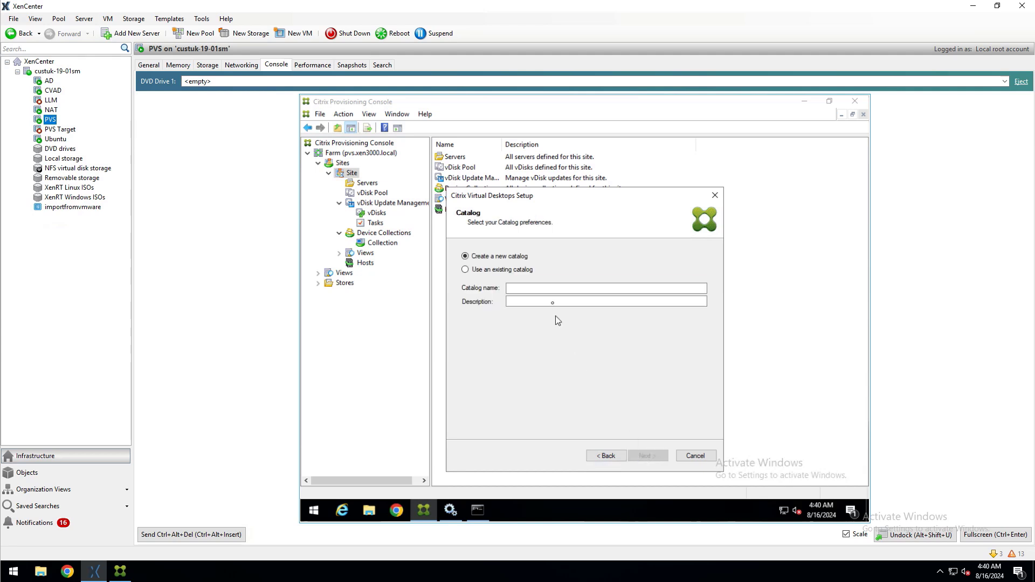
- Name the catalog PVS, keeping single-session, random pooled, 1 VM, 8192 MB, 6 GB cache
{"action": "left_click", "coordinate": [550, 287]}
{"action": "type", "text": "PVS"}
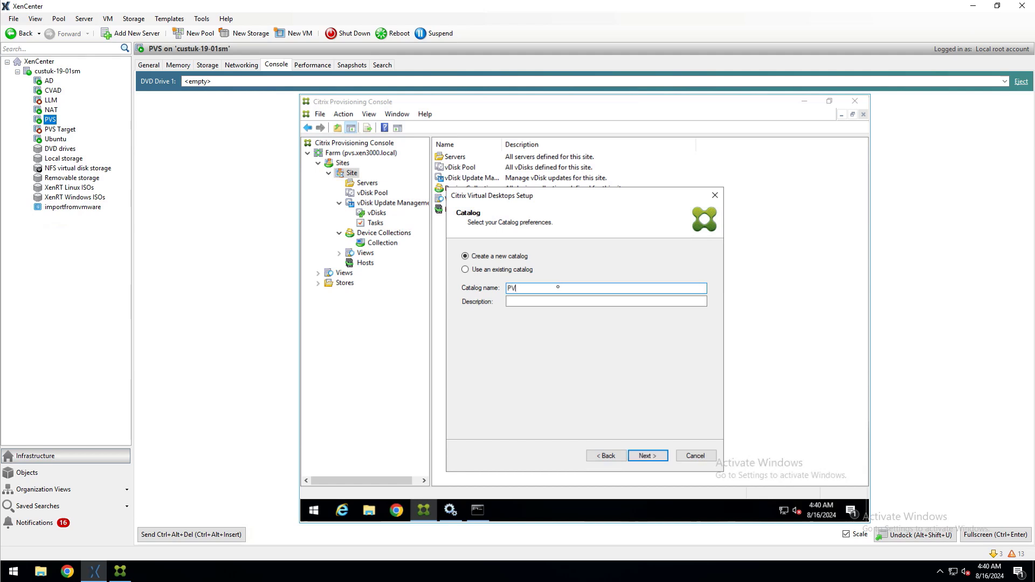
{"action": "left_click", "coordinate": [650, 457]}
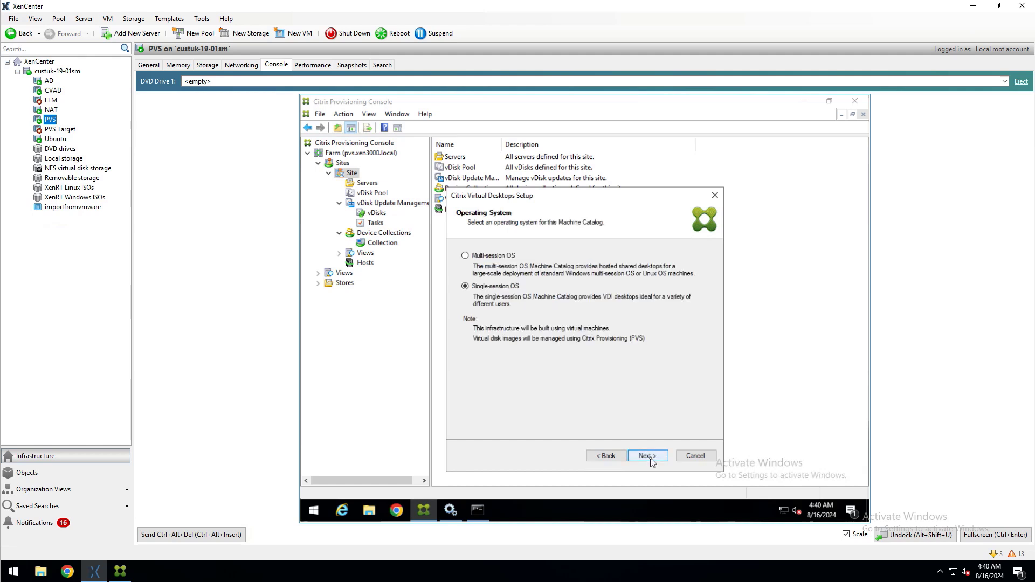
{"action": "left_click", "coordinate": [649, 457]}
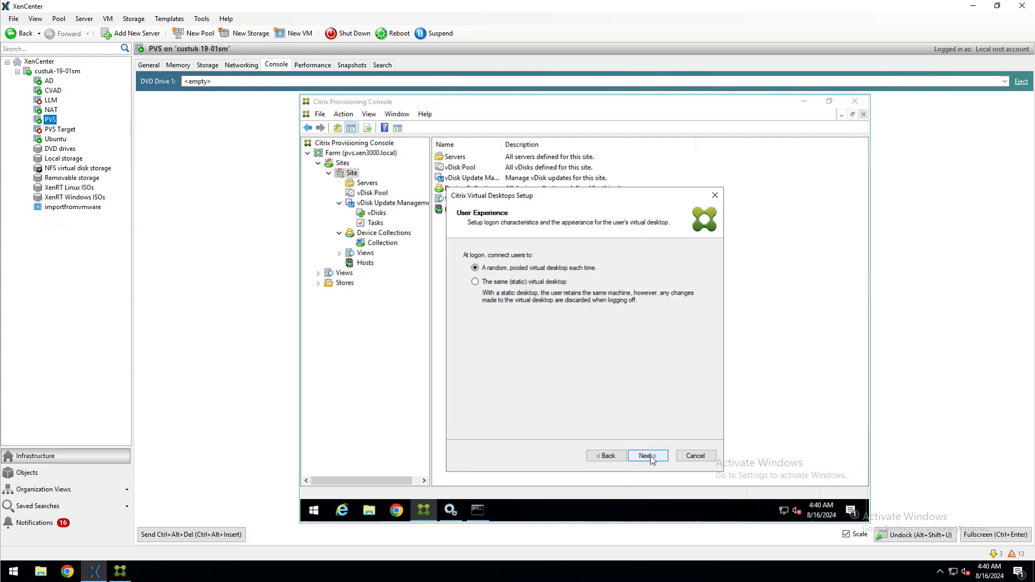
{"action": "left_click", "coordinate": [650, 457]}
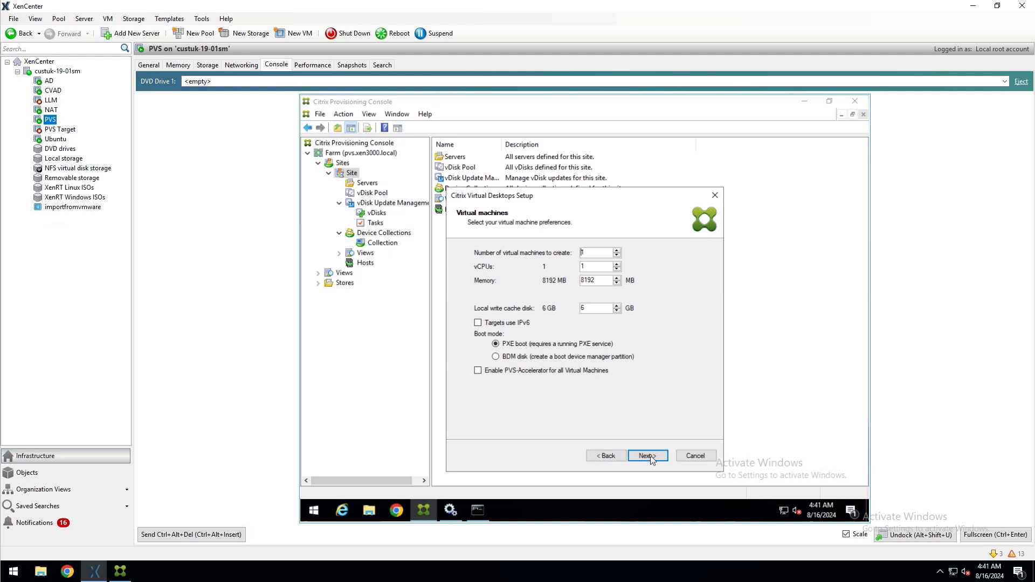
{"action": "left_click", "coordinate": [650, 457]}
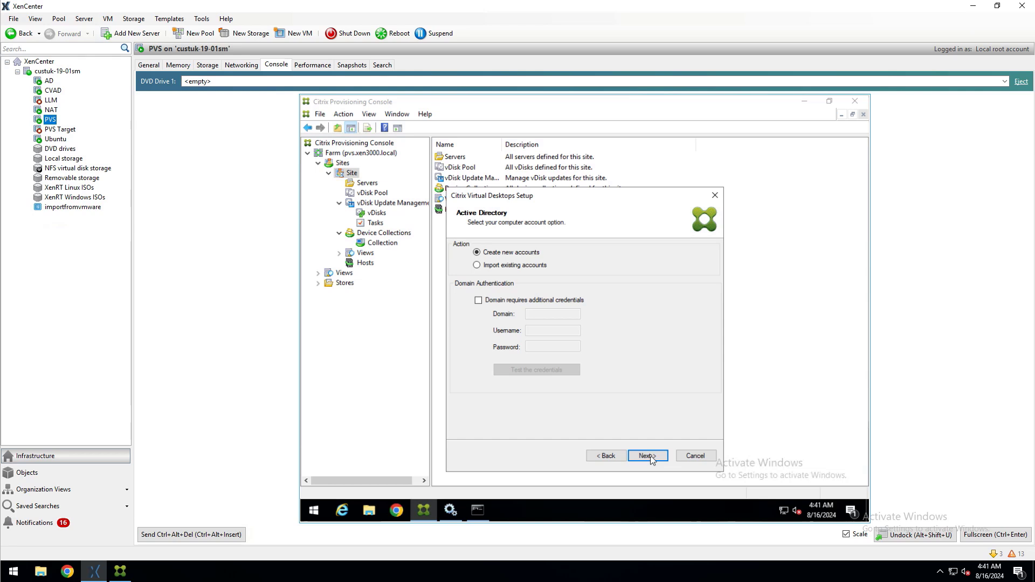
- Create new computer accounts in the xen3000.local Machines OU with a PVS naming prefix
{"action": "left_click", "coordinate": [650, 457]}
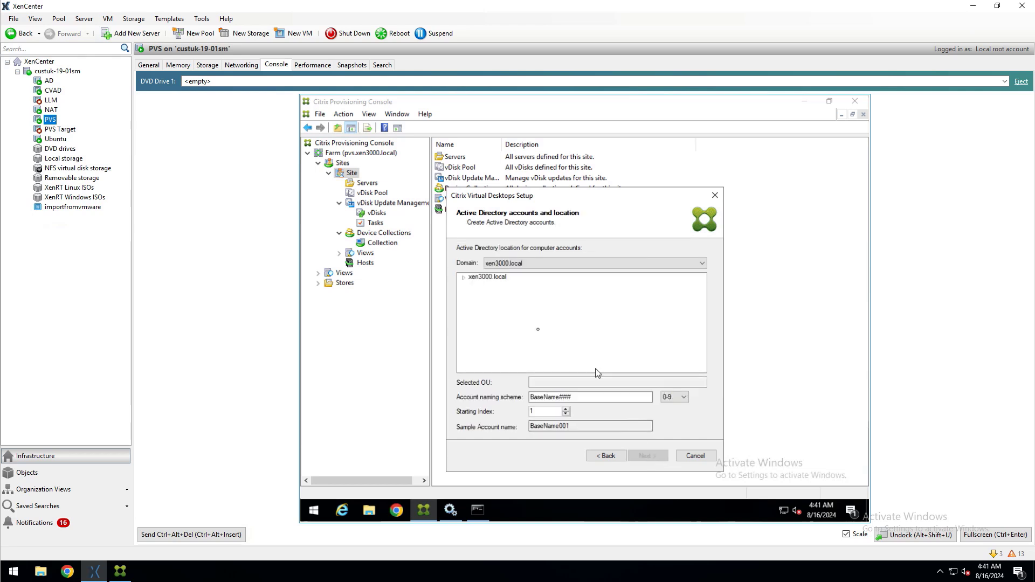
{"action": "double_click", "coordinate": [470, 277]}
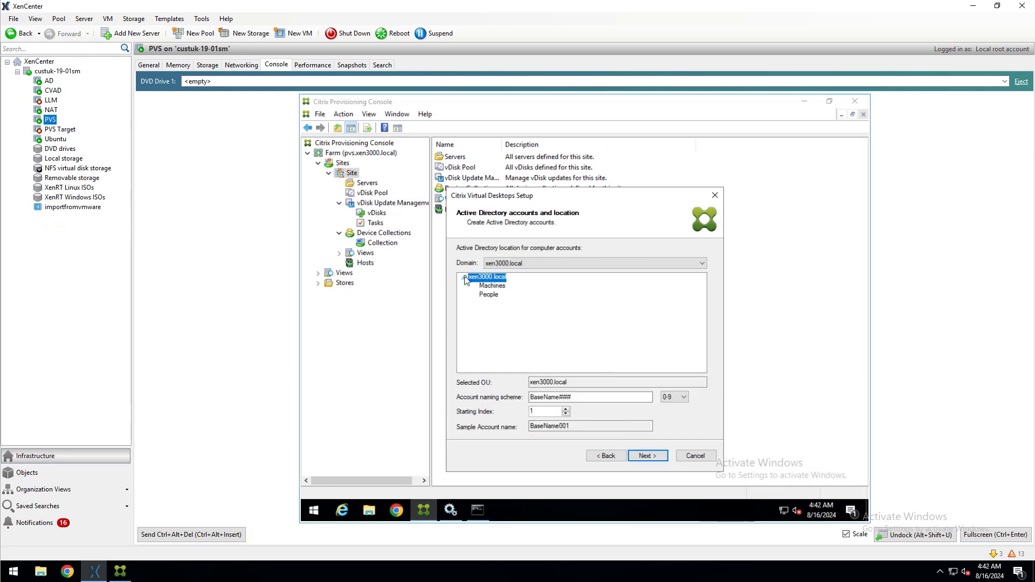
{"action": "left_click", "coordinate": [496, 286]}
{"action": "left_click", "coordinate": [532, 396]}
{"action": "type", "text": "PVS"}
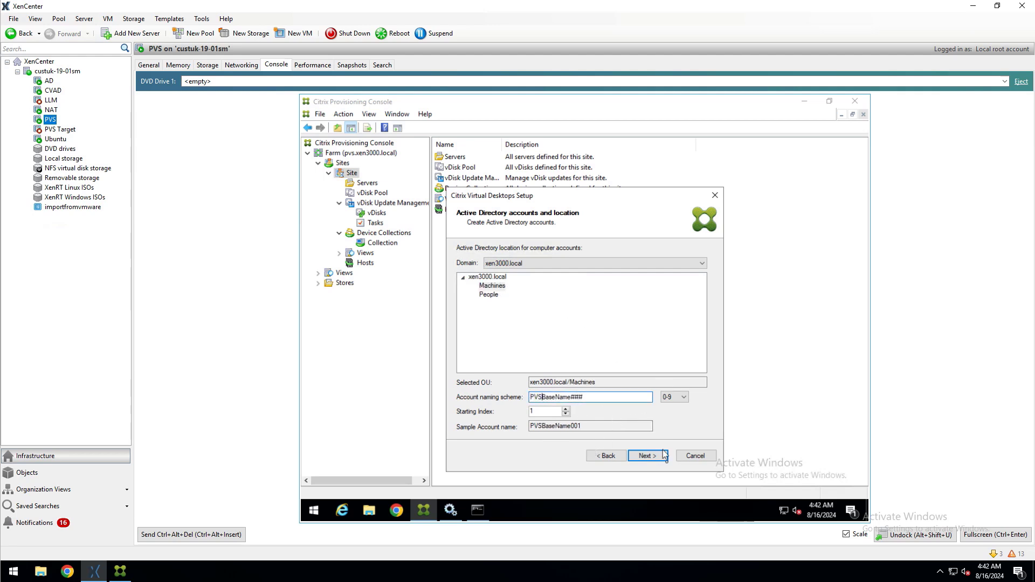
- Run the setup from the summary to create the catalog and PVSBaseName001, then close it
{"action": "left_click", "coordinate": [653, 456]}
{"action": "left_click", "coordinate": [655, 459]}
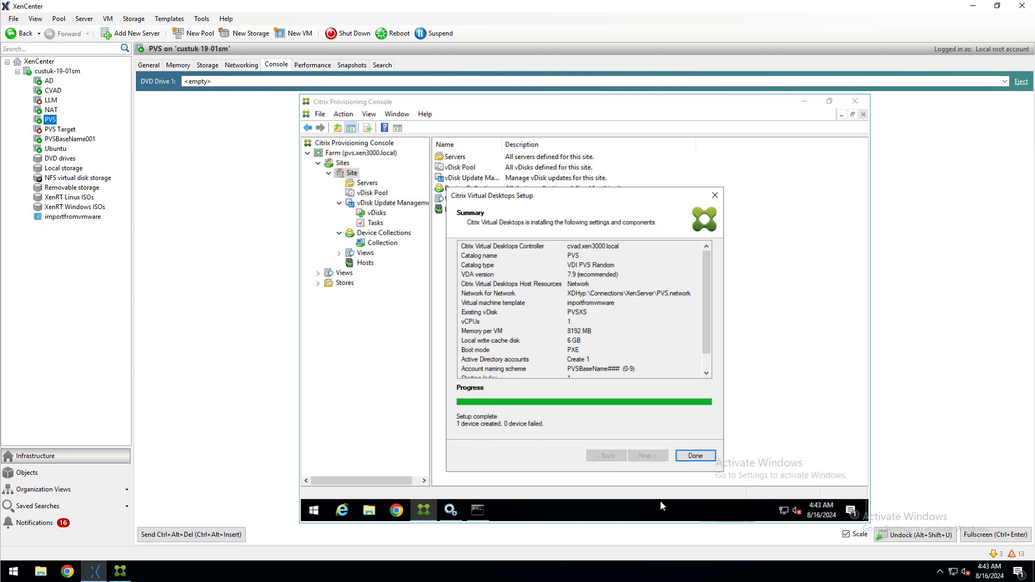
{"action": "left_click", "coordinate": [694, 455]}
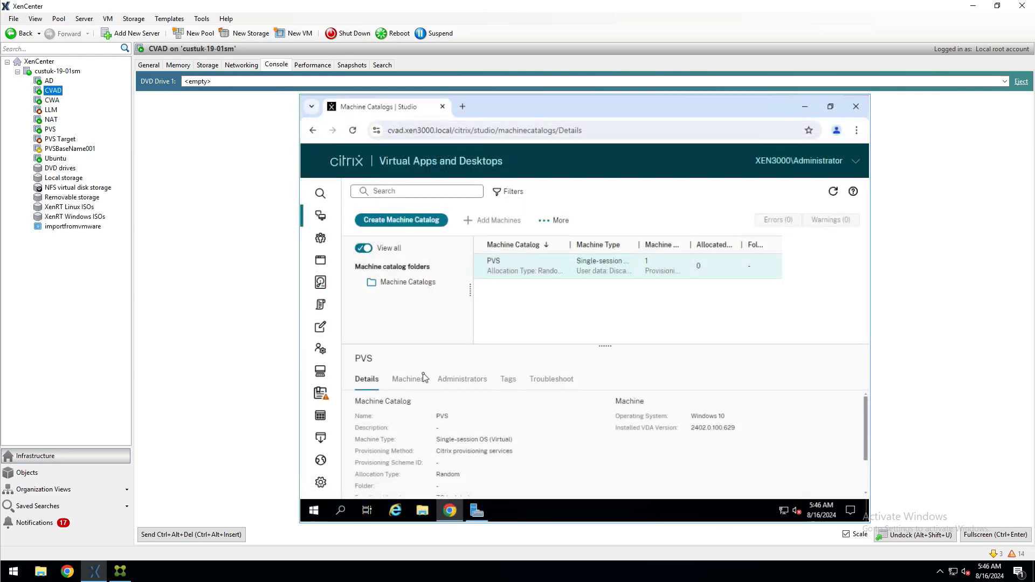
- Check the PVS catalog's machines, then begin a new delivery group
{"action": "left_click", "coordinate": [420, 379]}
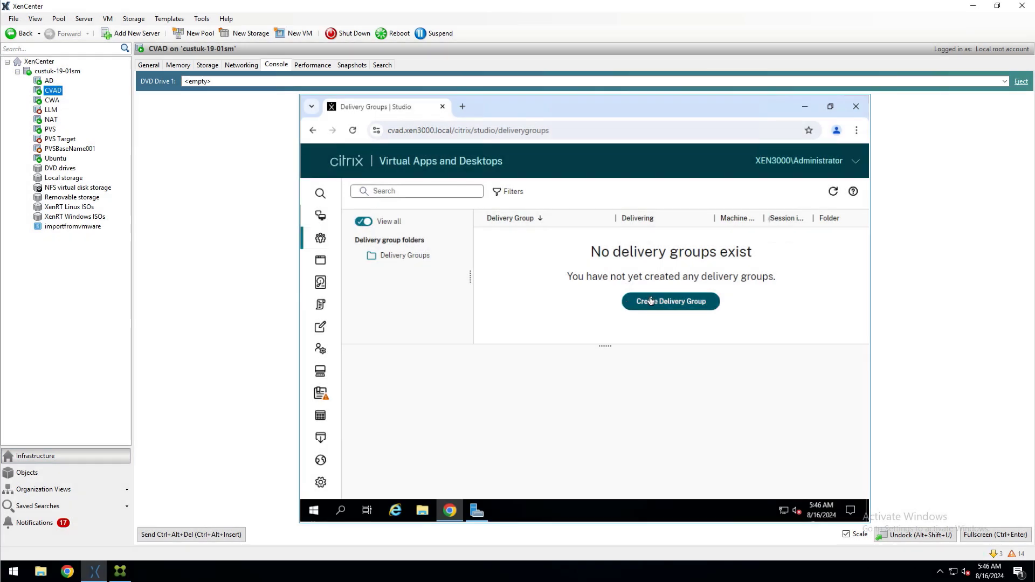
{"action": "left_click", "coordinate": [651, 301]}
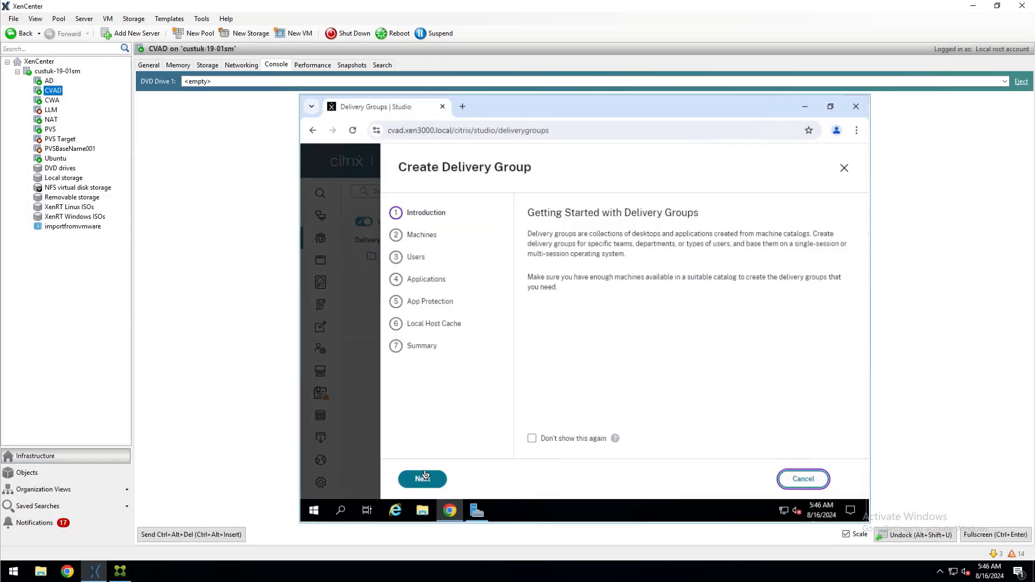
- Use the PVS catalog for all authenticated users, skip applications, and add desktop PVSDesktop
{"action": "left_click", "coordinate": [424, 479]}
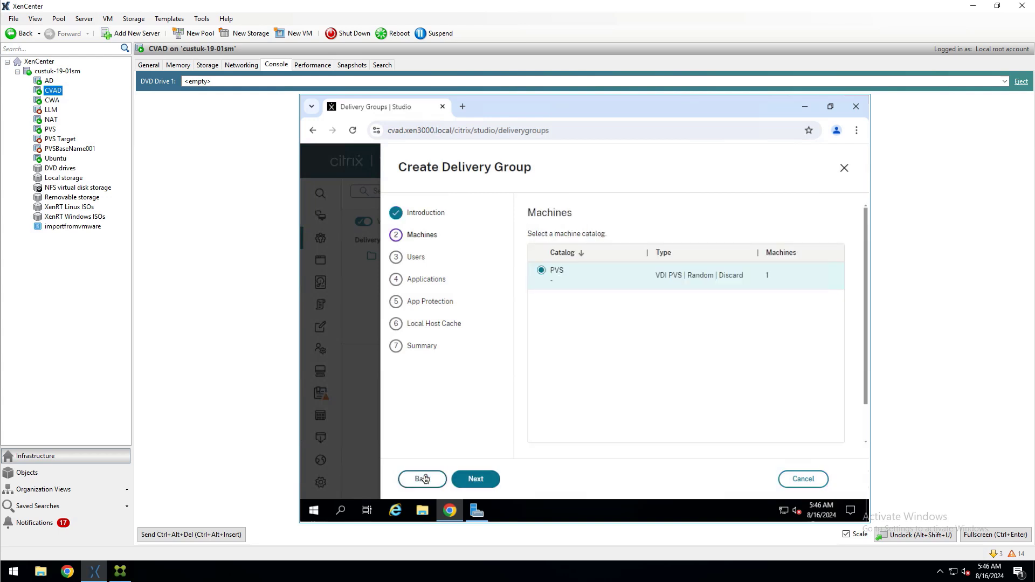
{"action": "left_click", "coordinate": [467, 480]}
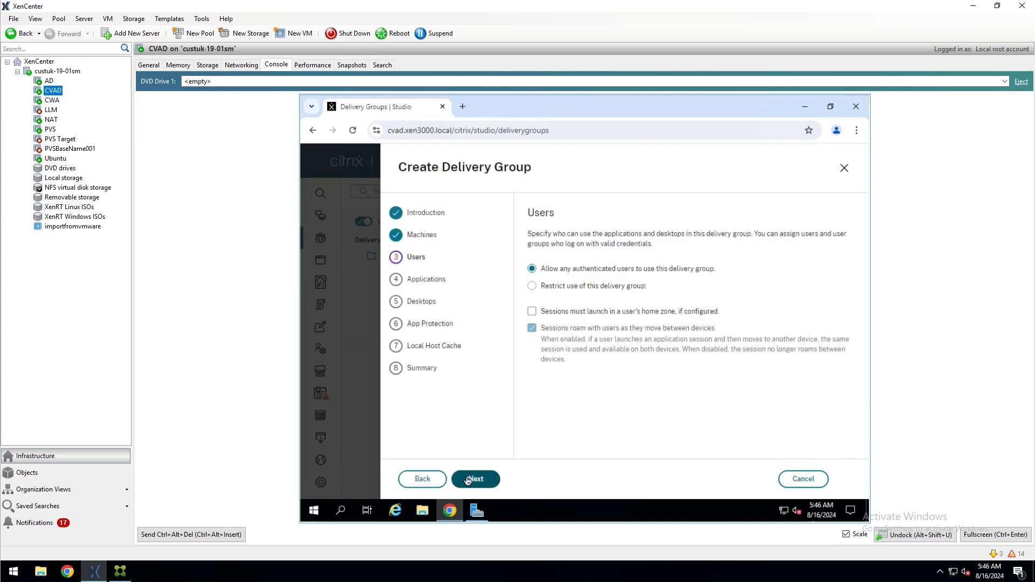
{"action": "left_click", "coordinate": [467, 480]}
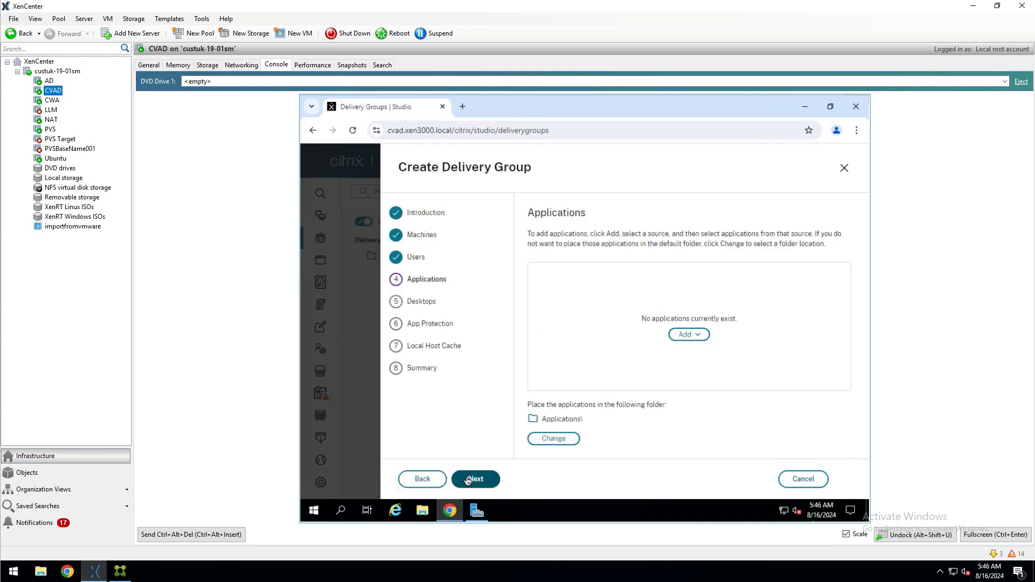
{"action": "left_click", "coordinate": [467, 481]}
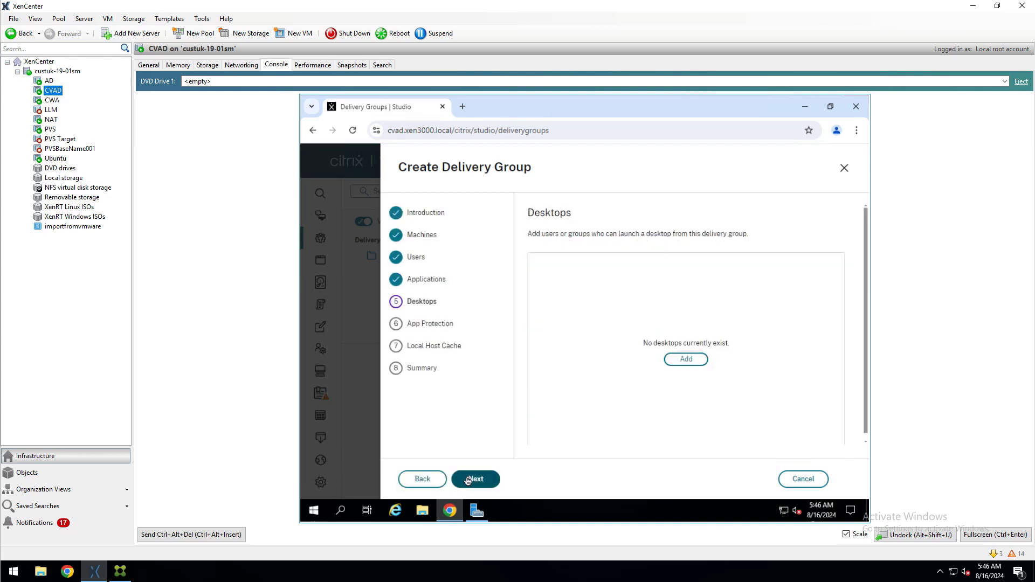
{"action": "left_click", "coordinate": [674, 360]}
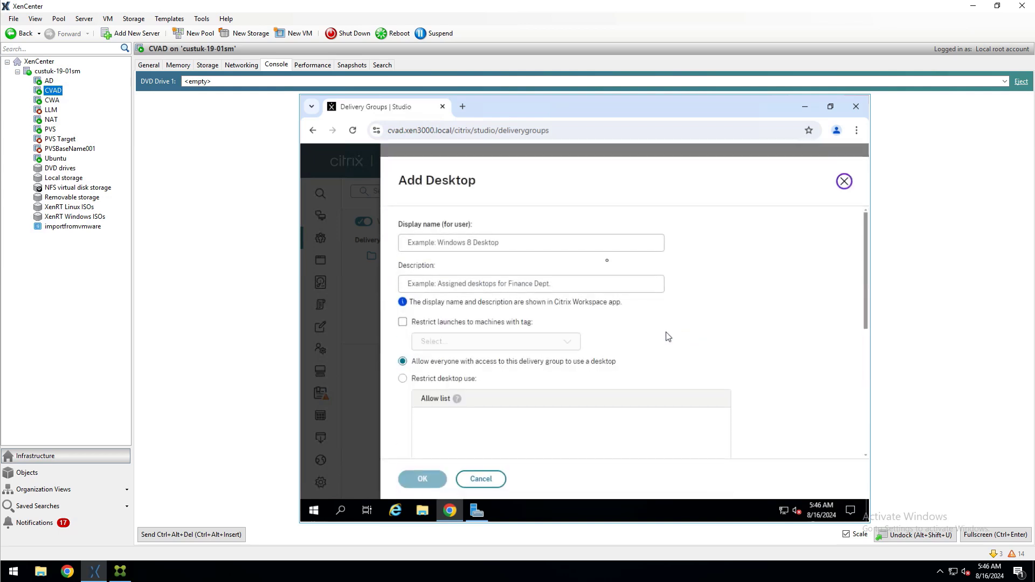
{"action": "left_click", "coordinate": [586, 248]}
{"action": "type", "text": "P"}
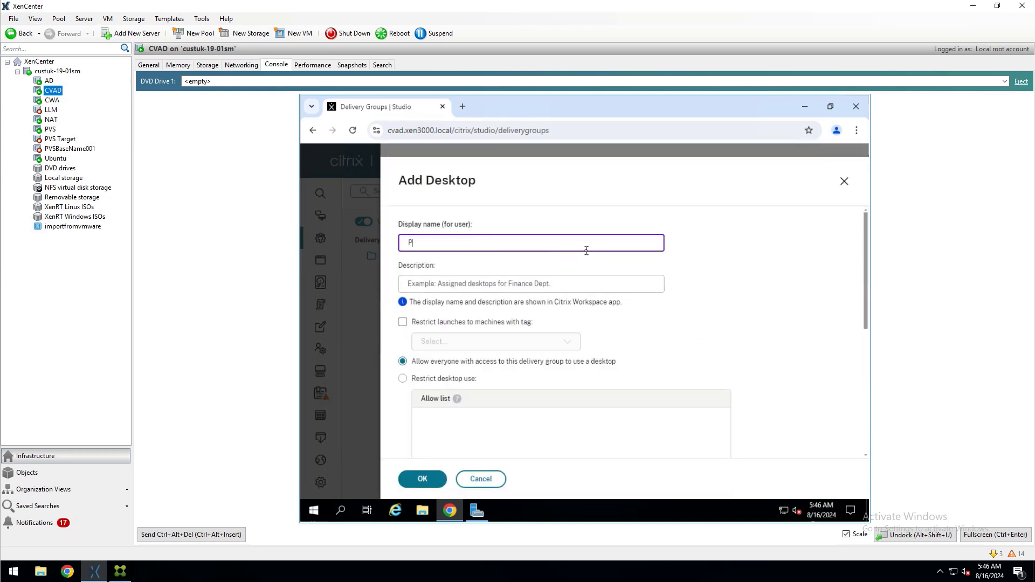
{"action": "type", "text": "VSDesktop"}
{"action": "left_click", "coordinate": [418, 479]}
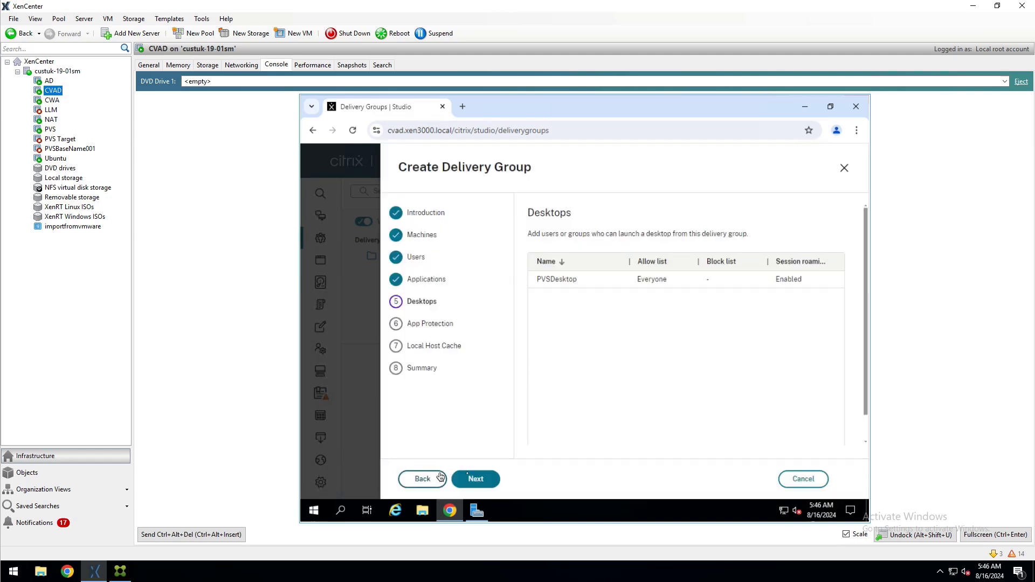
- Skip app protection, keep resources available, and name the group PVS Desktop
{"action": "left_click", "coordinate": [479, 479]}
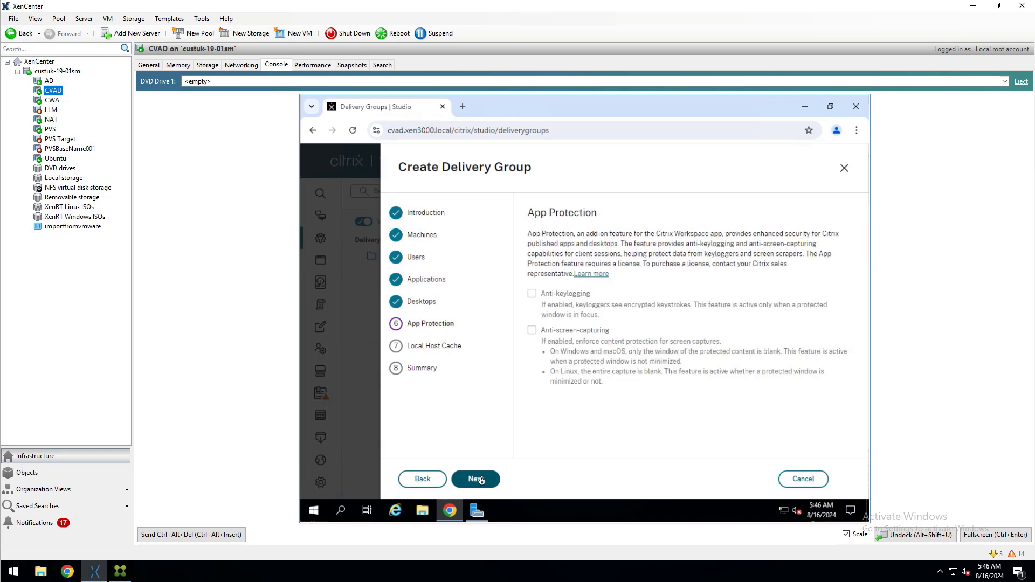
{"action": "left_click", "coordinate": [480, 479]}
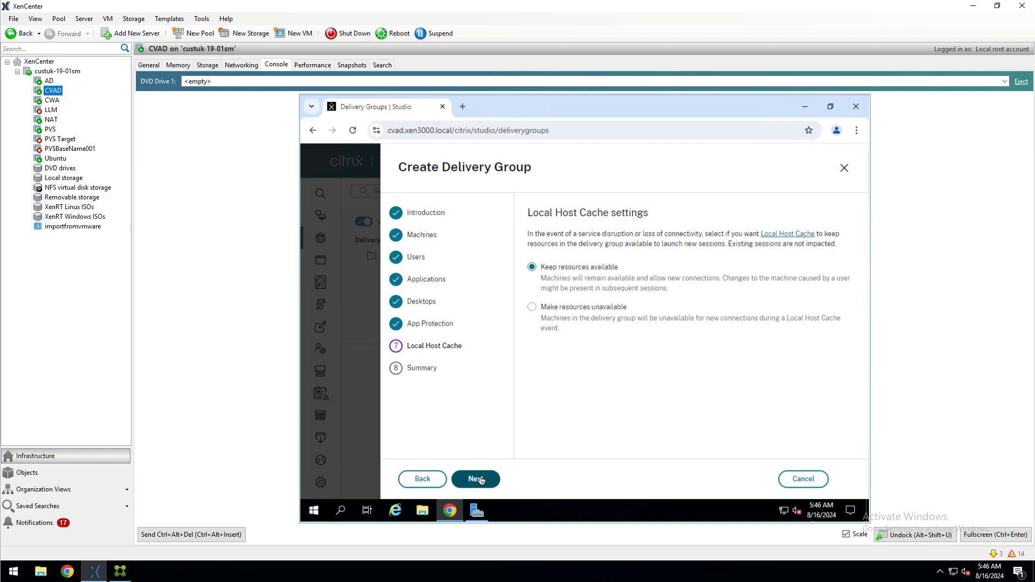
{"action": "left_click", "coordinate": [481, 479]}
{"action": "left_click", "coordinate": [593, 420]}
{"action": "type", "text": "PVS Desktop"}
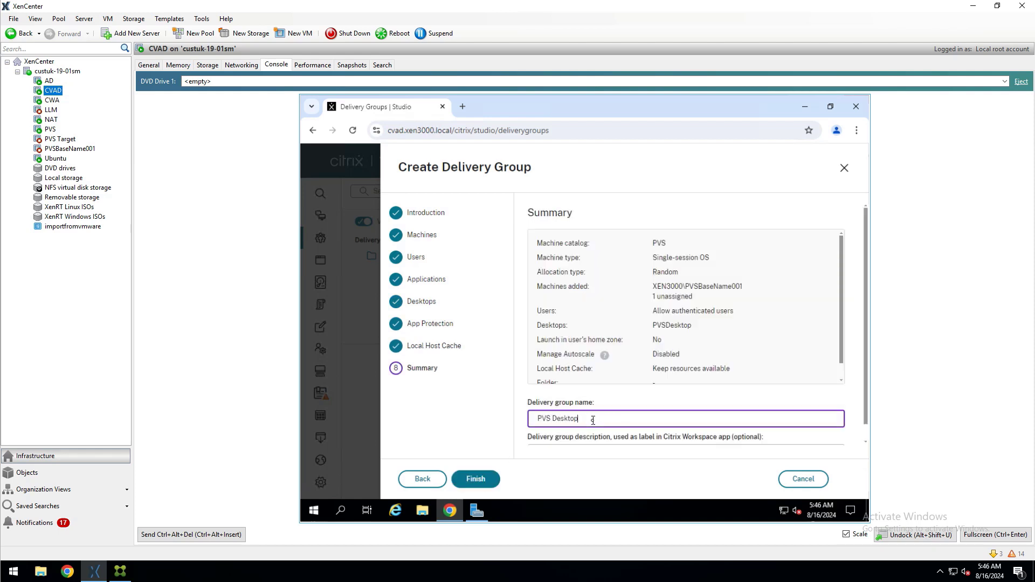
- Finish the delivery group, then launch PVSDesktop from Citrix Workspace's Desktops list
{"action": "left_click", "coordinate": [490, 479]}
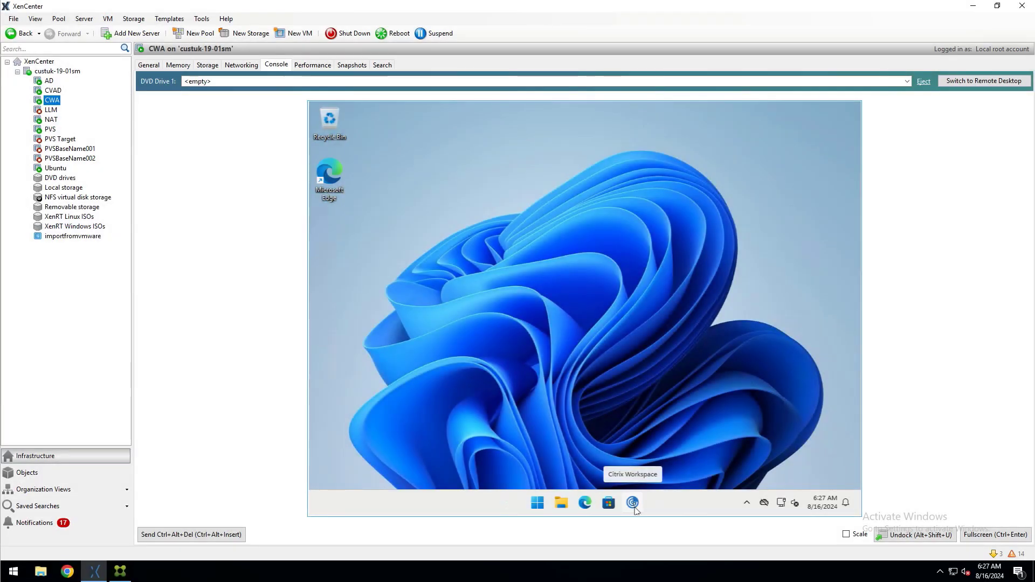
{"action": "left_click", "coordinate": [634, 505]}
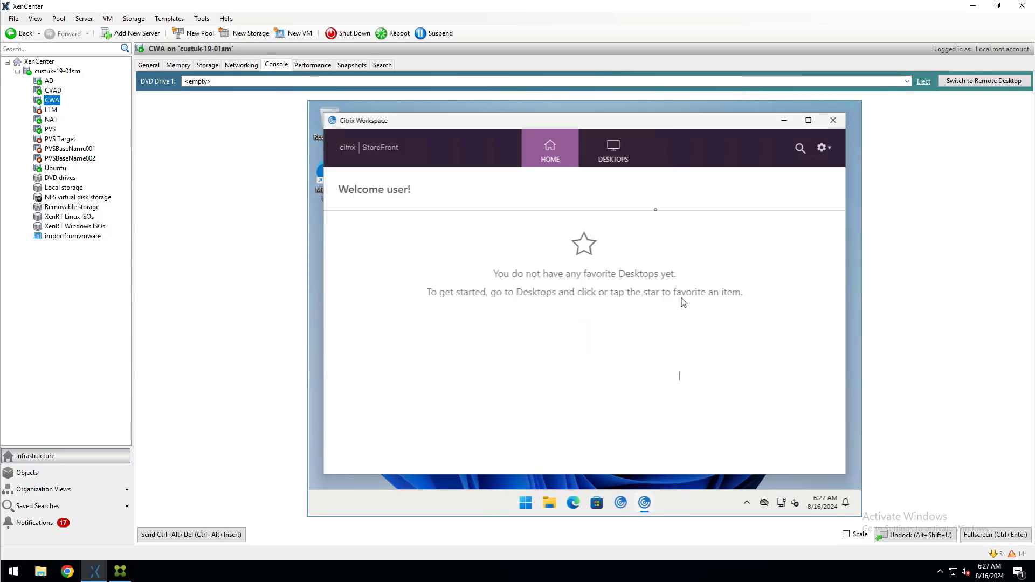
{"action": "left_click", "coordinate": [621, 160]}
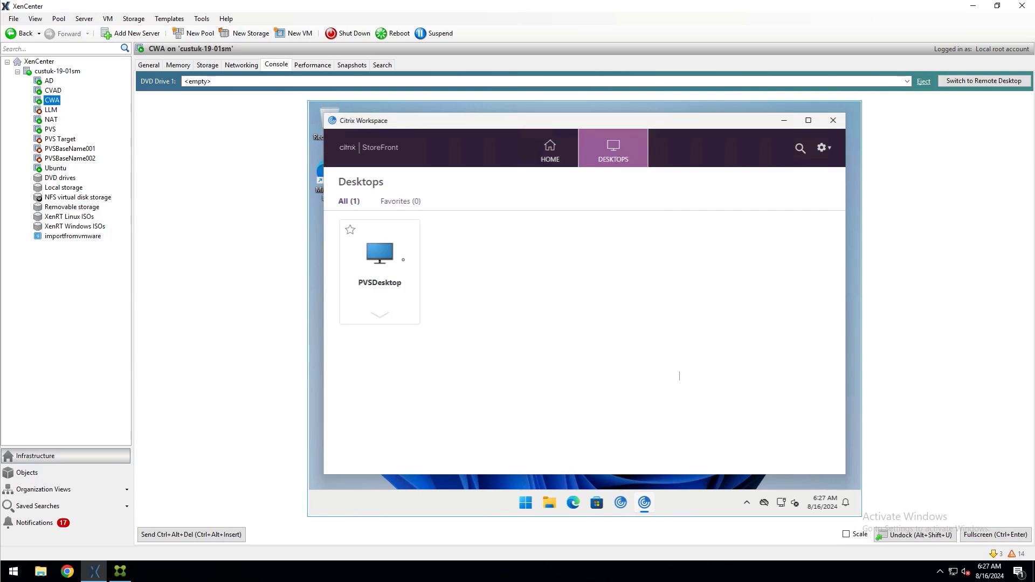
{"action": "left_click", "coordinate": [398, 262]}
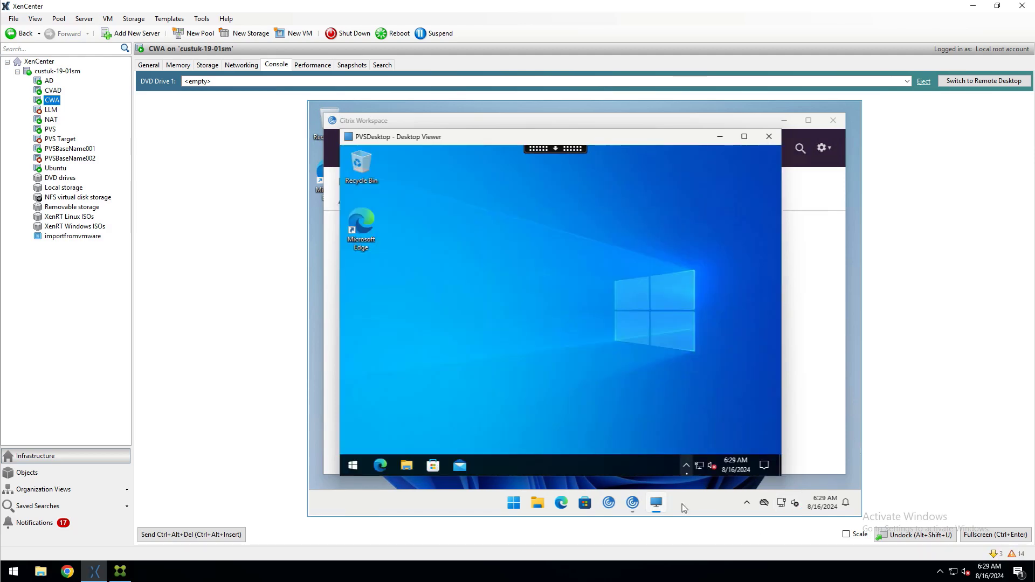
- Open the Citrix vDisk tray icon's Virtual Disk Status to confirm booting from PVSXS.vhdx
{"action": "left_click", "coordinate": [686, 467]}
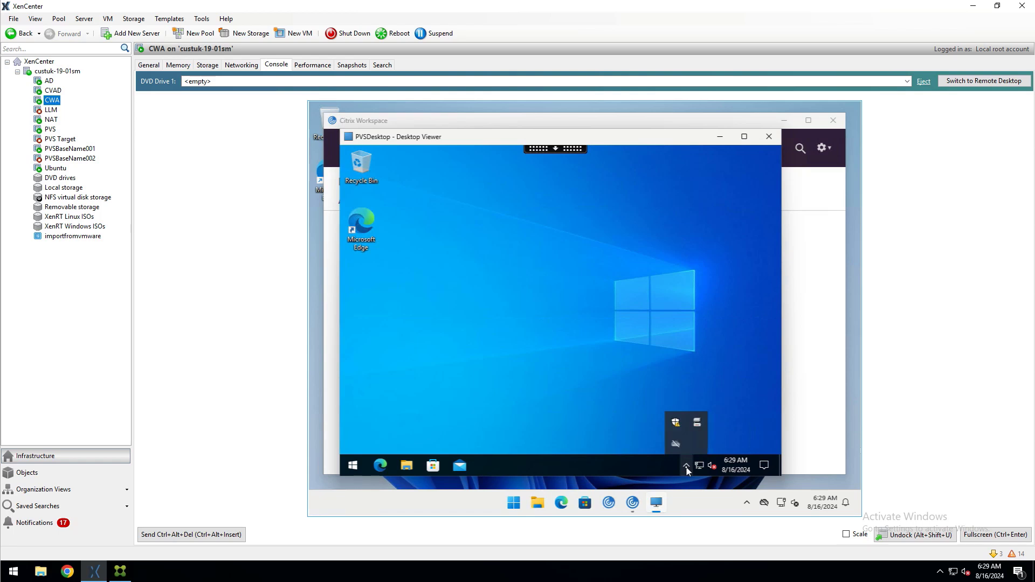
{"action": "double_click", "coordinate": [700, 426]}
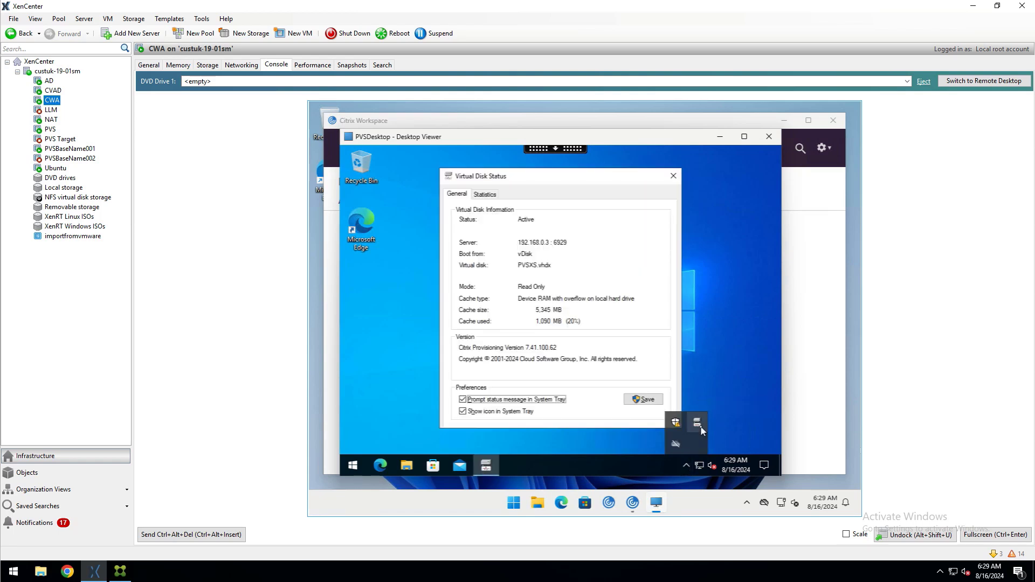